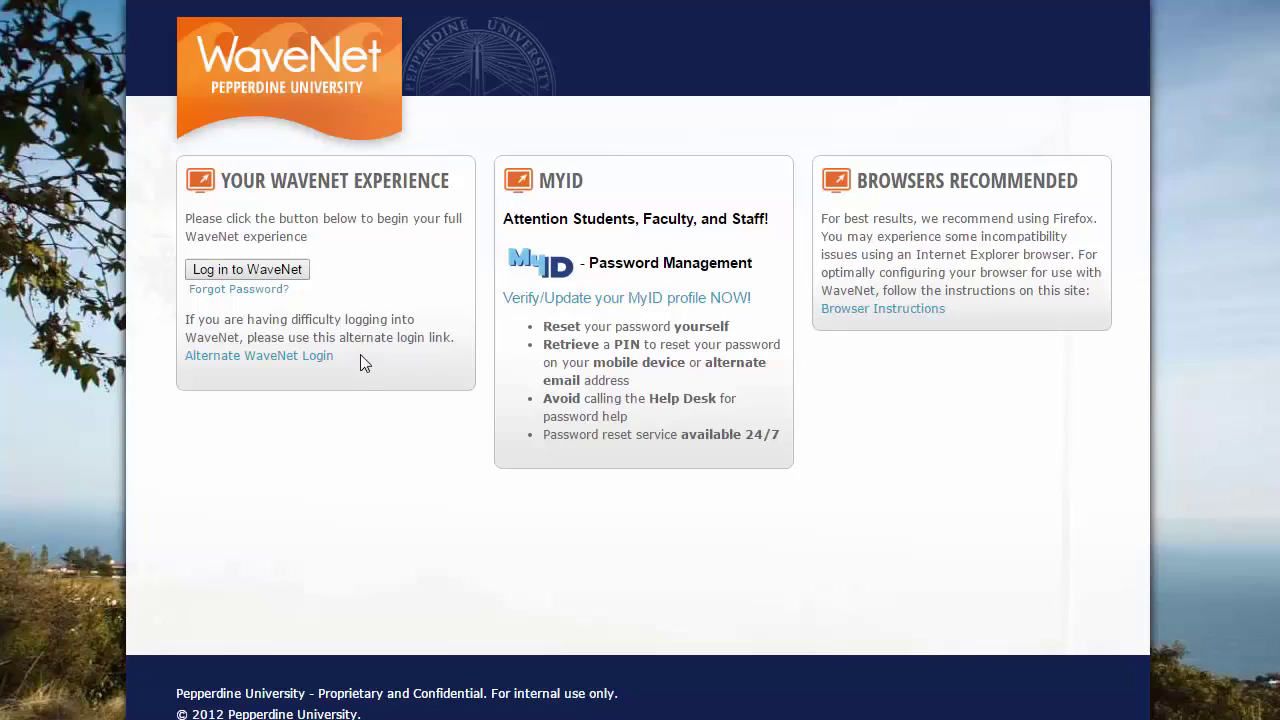
Step: Log in to WaveNet through the CAS page with the filled-in network ID and password
{"action": "left_click", "coordinate": [289, 266]}
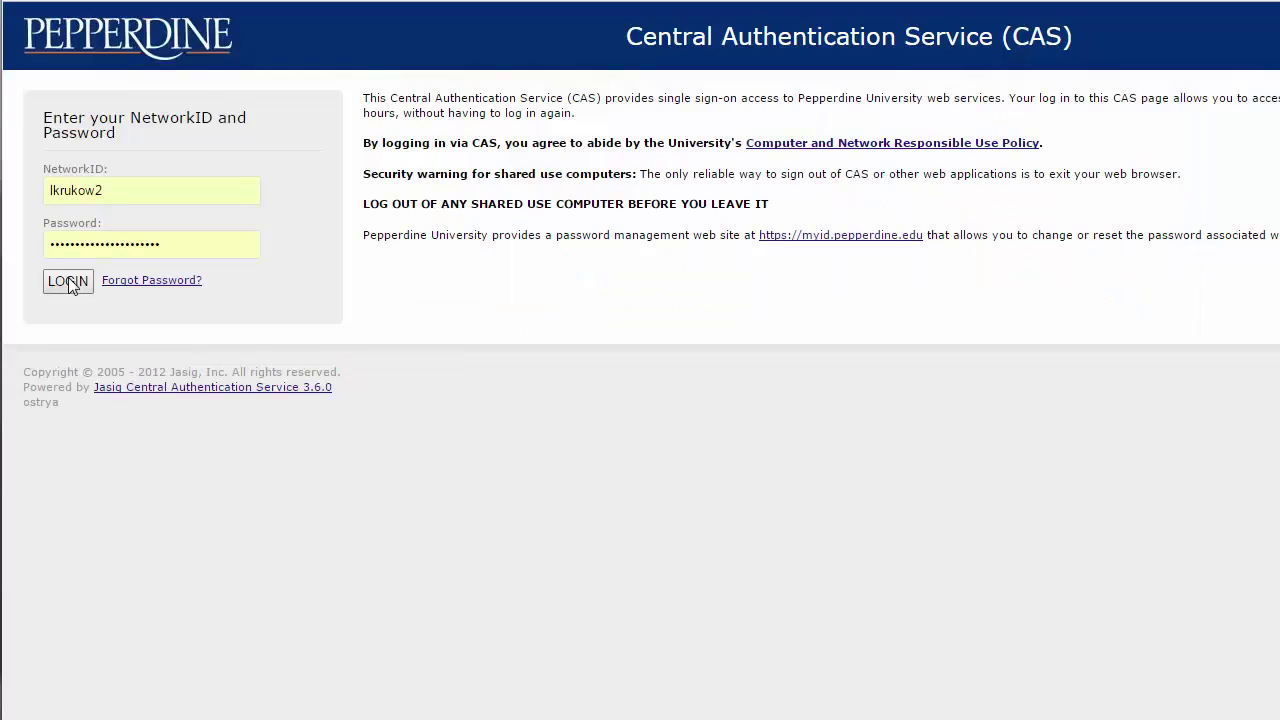
{"action": "left_click", "coordinate": [68, 281]}
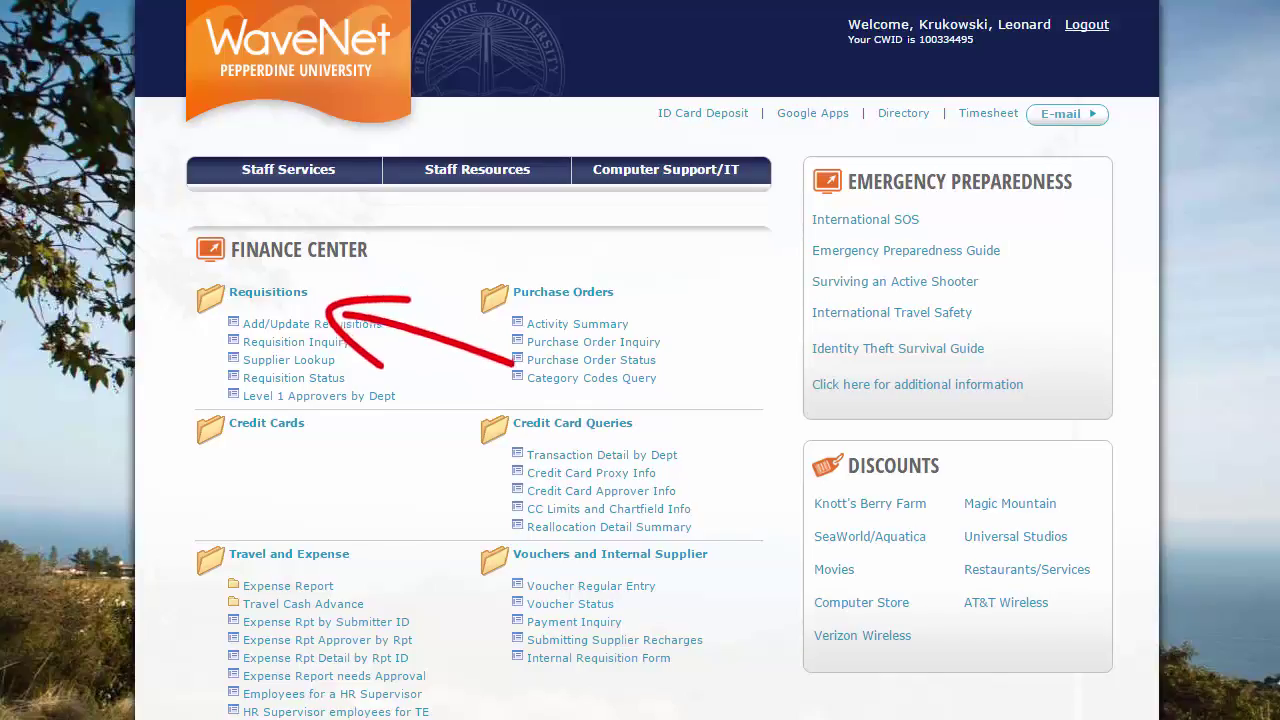
Step: Scroll down the staff home page through the Finance Center's Requisitions, Travel and Reporting sections
{"action": "scroll", "coordinate": [647, 400], "scroll_direction": "down", "scroll_amount": 2}
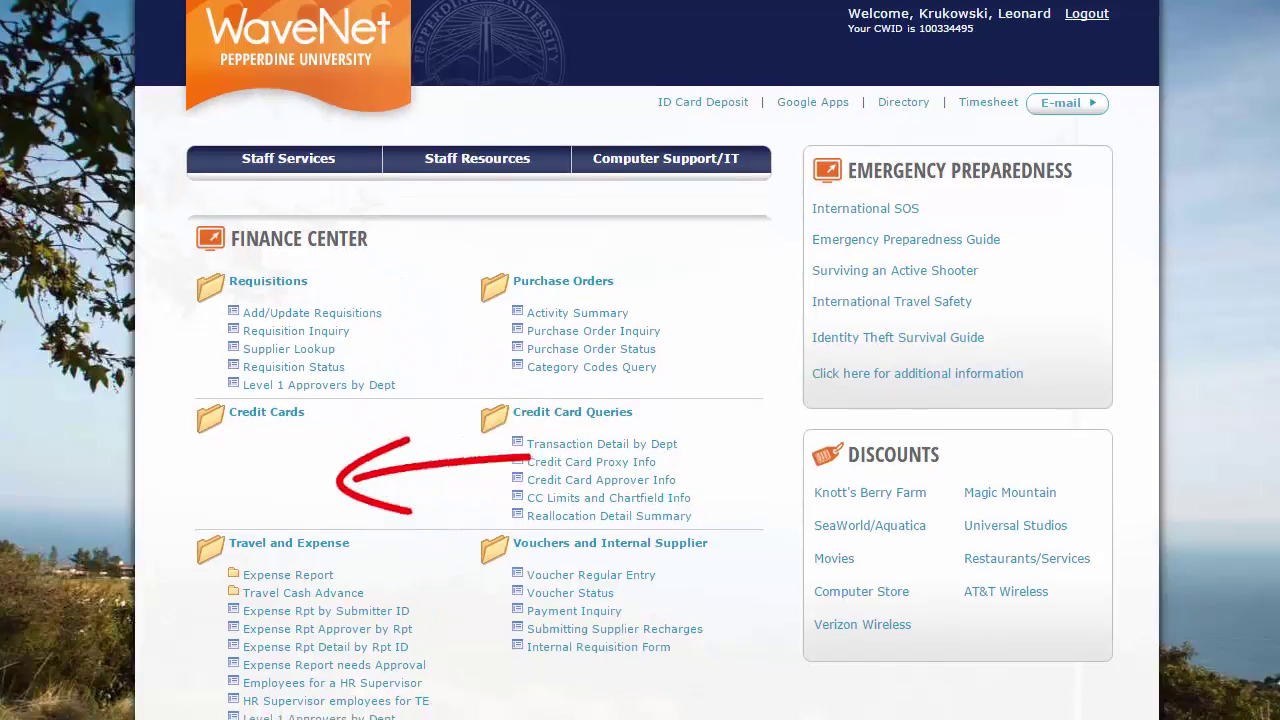
{"action": "scroll", "coordinate": [647, 400], "scroll_direction": "down", "scroll_amount": 3}
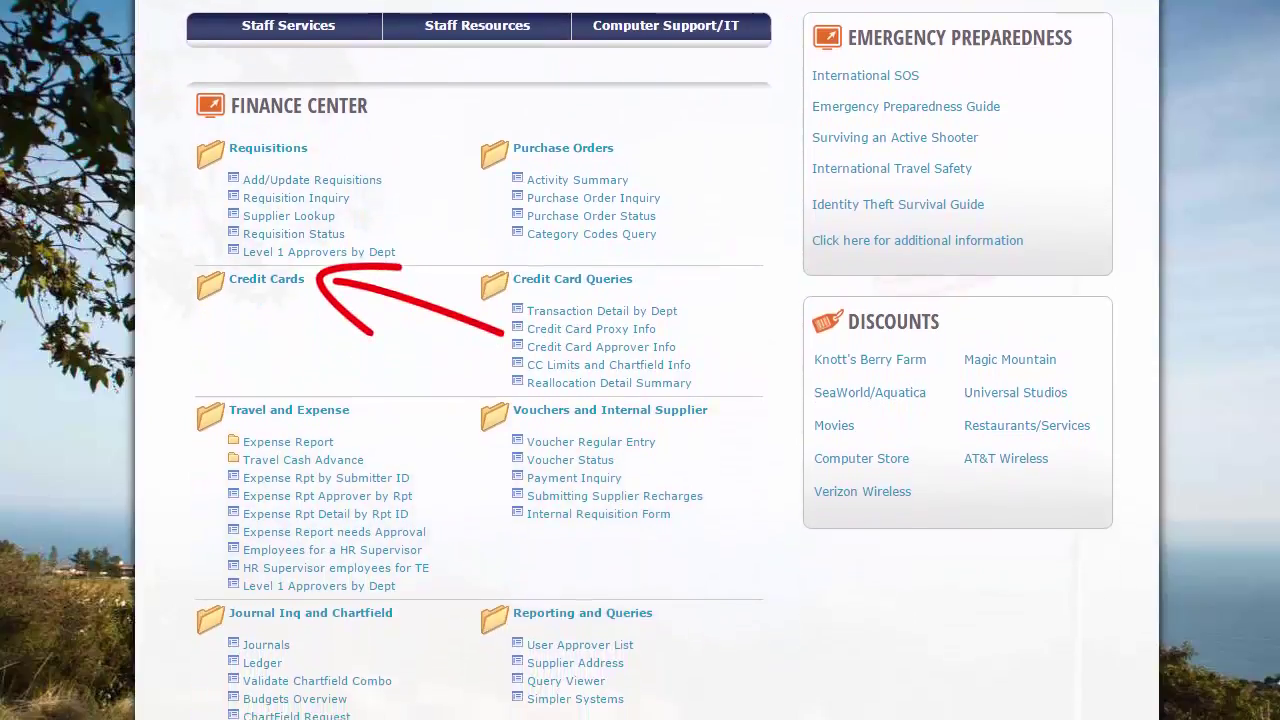
{"action": "scroll", "coordinate": [647, 400], "scroll_direction": "down", "scroll_amount": 2}
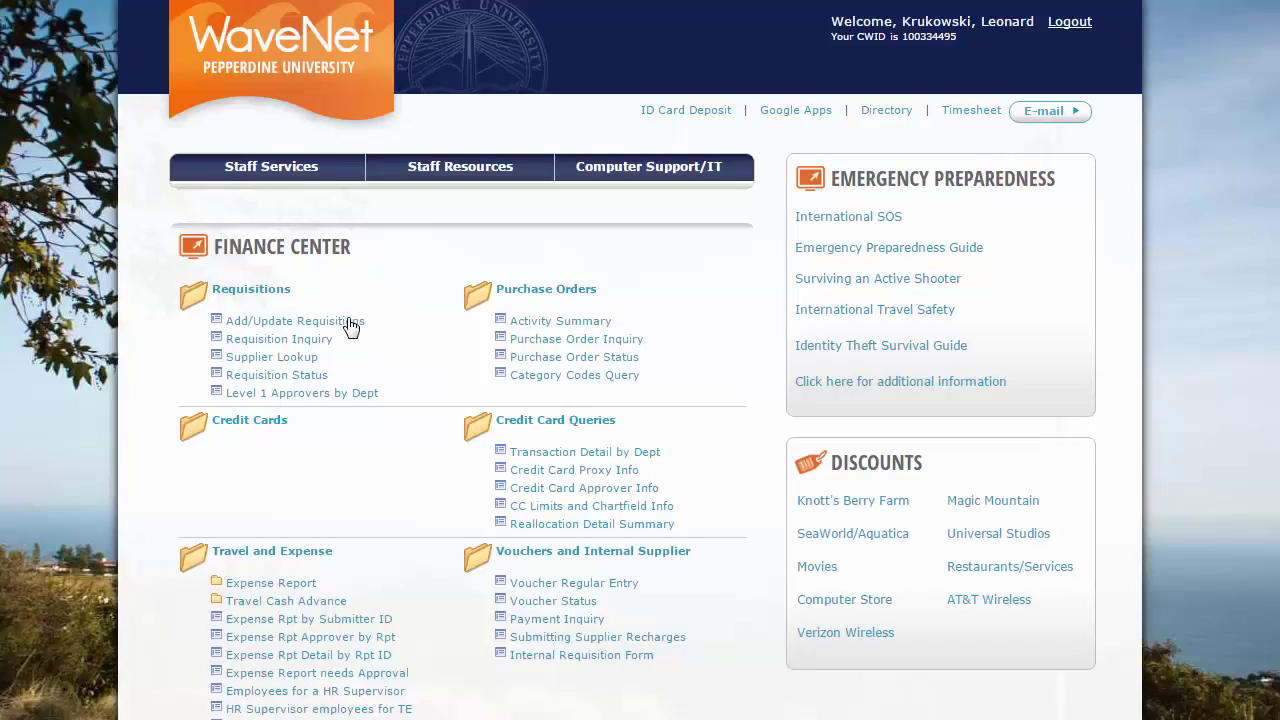
Step: Open the Add/Update Requisitions search page from the Finance Center
{"action": "left_click", "coordinate": [350, 328]}
Step: Search requisitions by the requester's ID and scroll across the Computer stuff line's distribution grid
{"action": "left_click", "coordinate": [243, 294]}
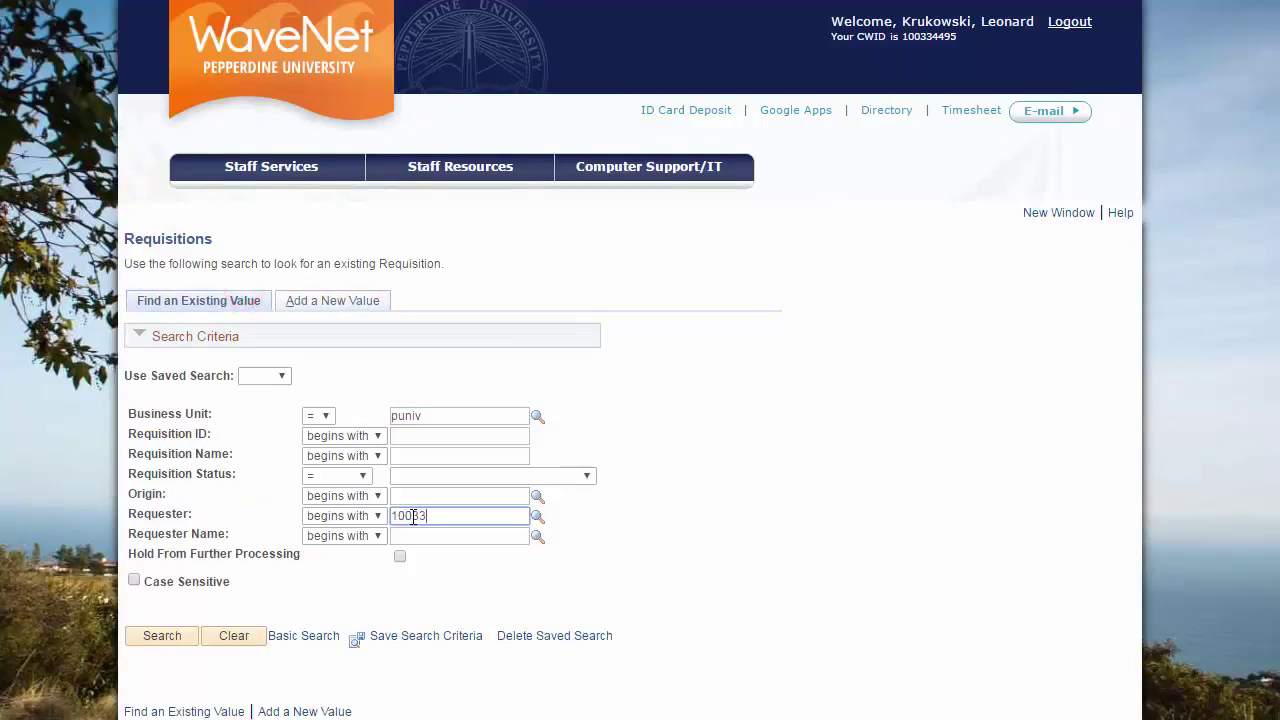
{"action": "type", "text": "4495"}
{"action": "left_click", "coordinate": [155, 637]}
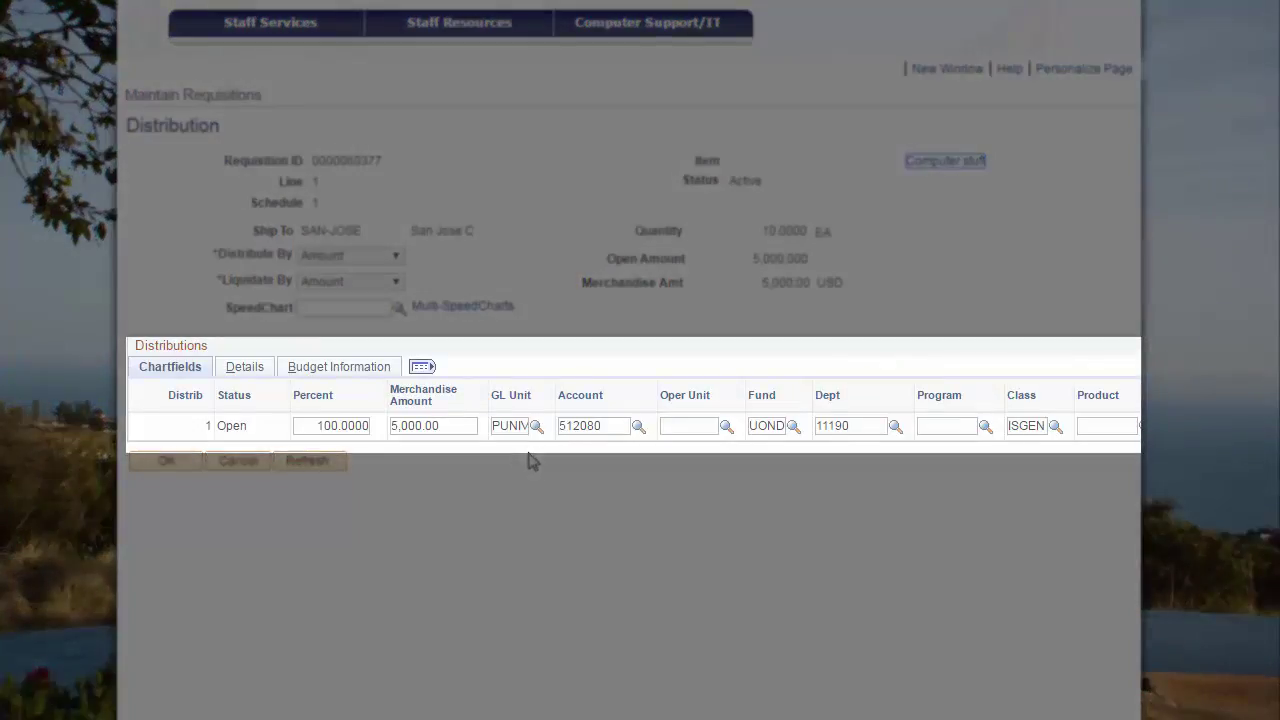
{"action": "scroll", "coordinate": [630, 400], "scroll_direction": "right", "scroll_amount": 5}
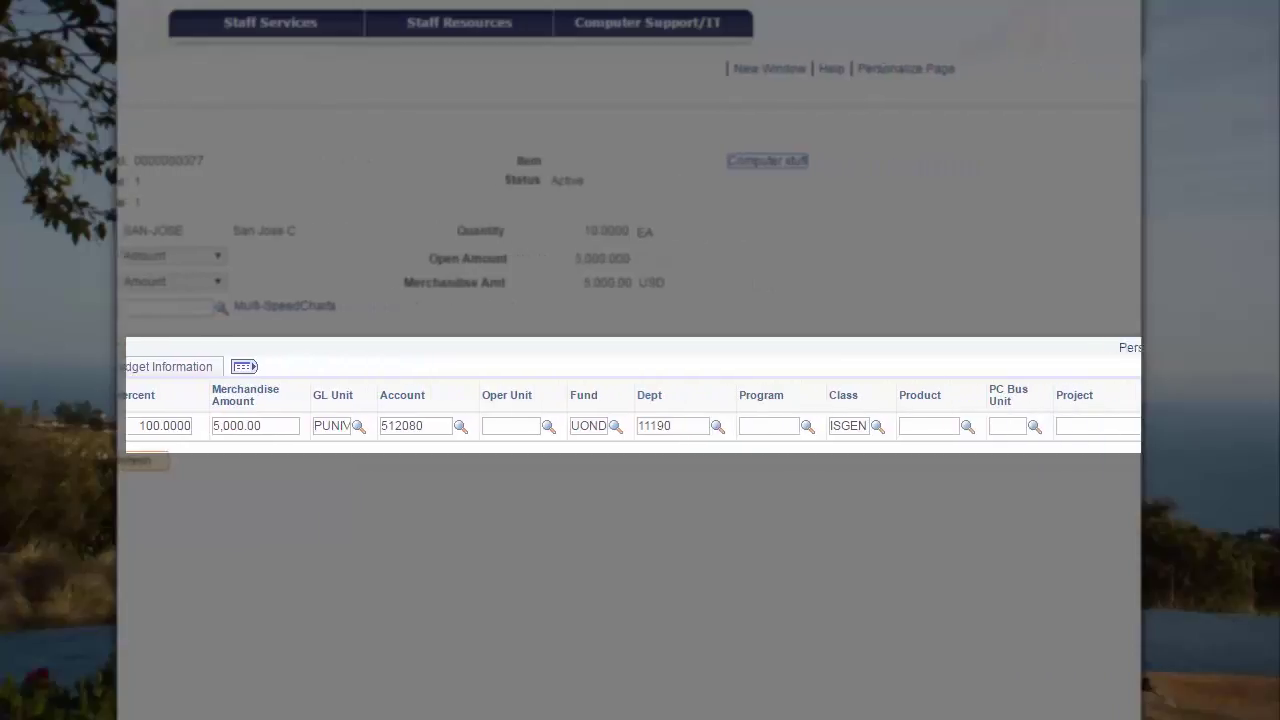
{"action": "scroll", "coordinate": [630, 400], "scroll_direction": "right", "scroll_amount": 2}
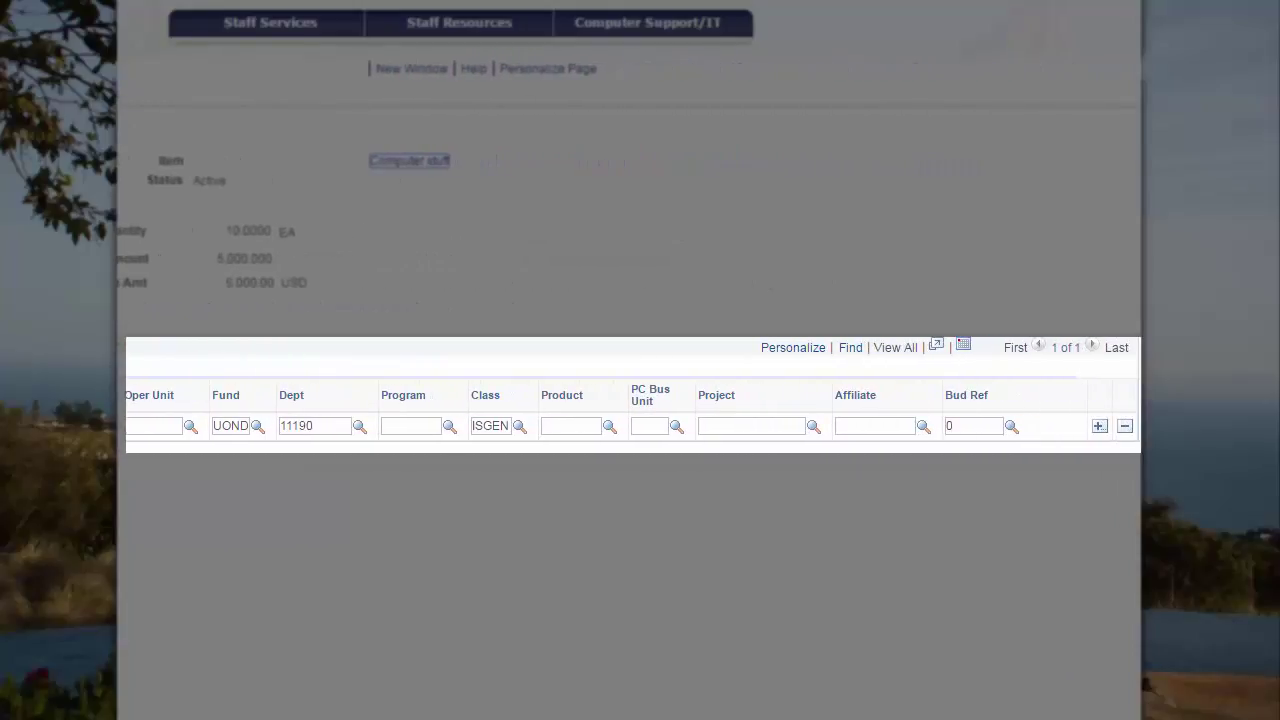
{"action": "scroll", "coordinate": [630, 400], "scroll_direction": "left", "scroll_amount": 4}
{"action": "scroll", "coordinate": [630, 400], "scroll_direction": "left", "scroll_amount": 4}
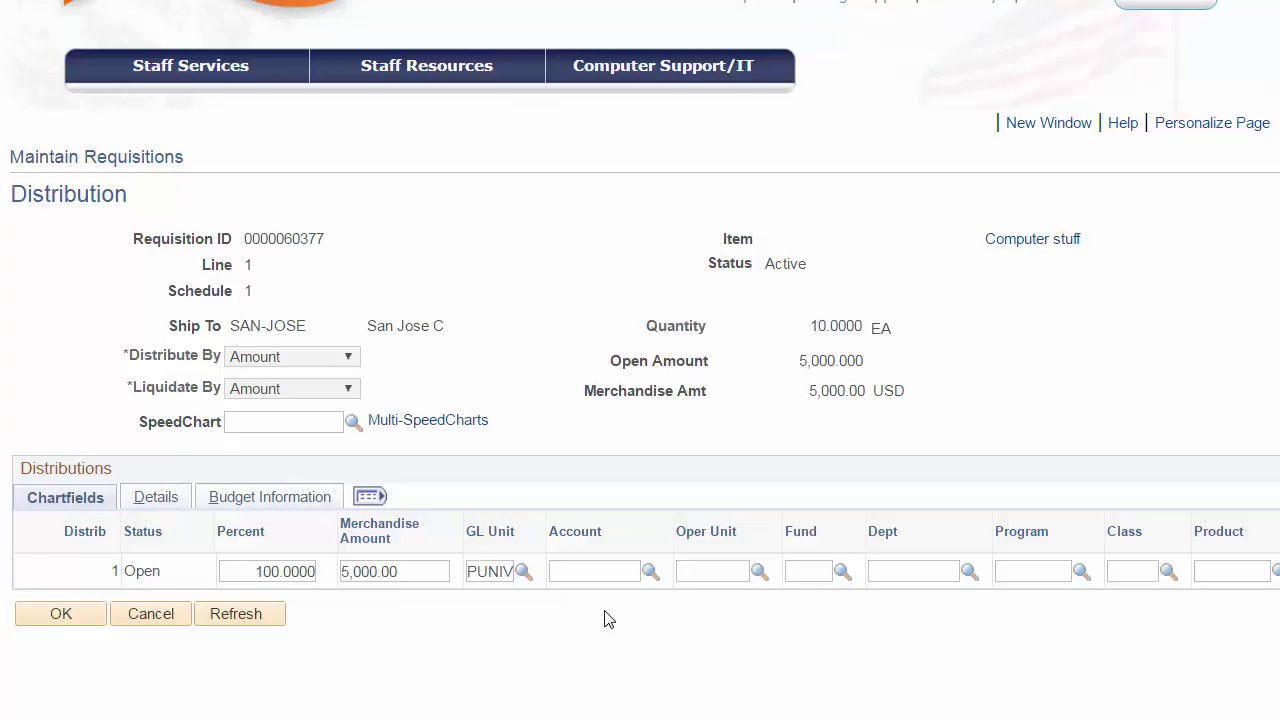
{"action": "left_click", "coordinate": [522, 574]}
Step: Open the Account lookup and list accounts whose number begins with 5
{"action": "left_click", "coordinate": [649, 574]}
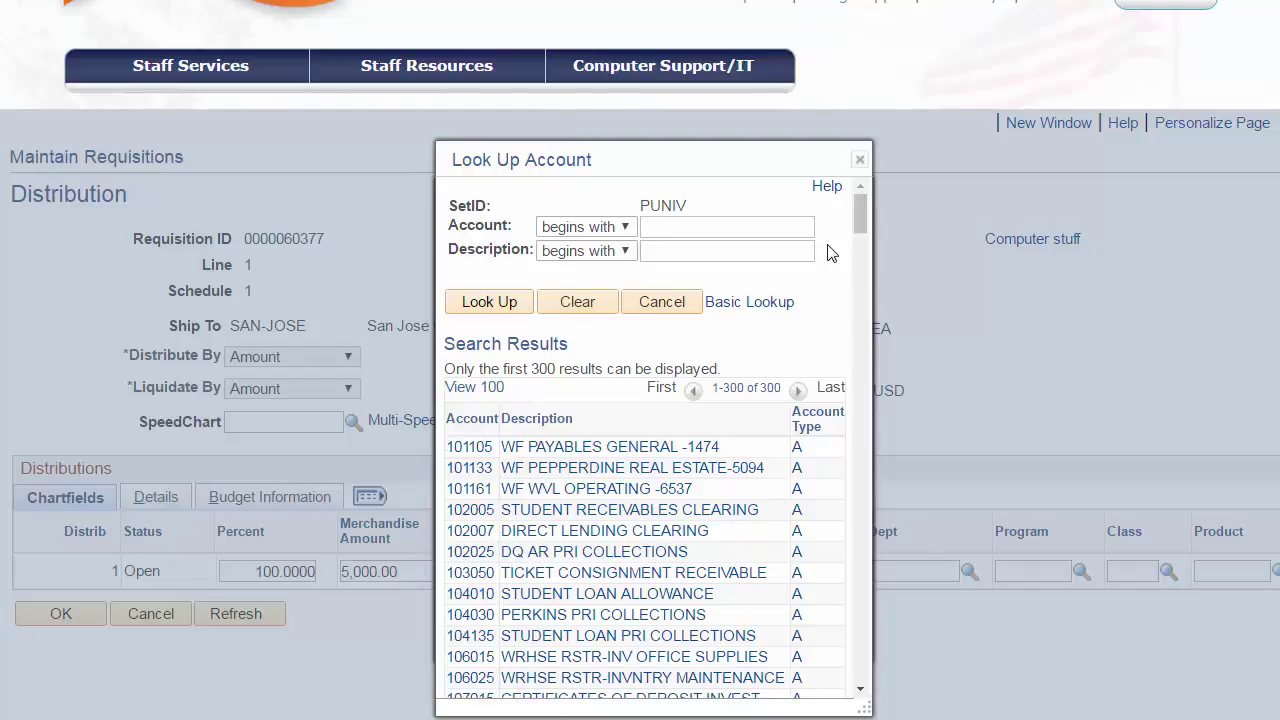
{"action": "left_click", "coordinate": [675, 228]}
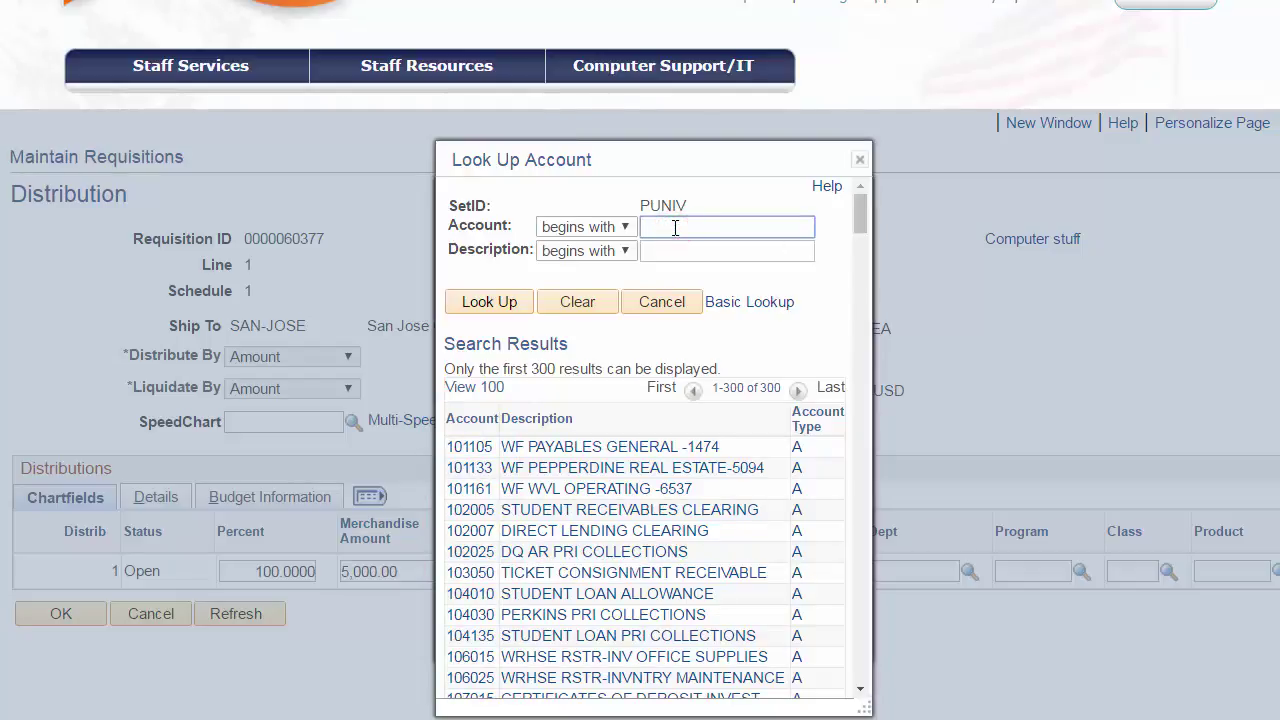
{"action": "type", "text": "5"}
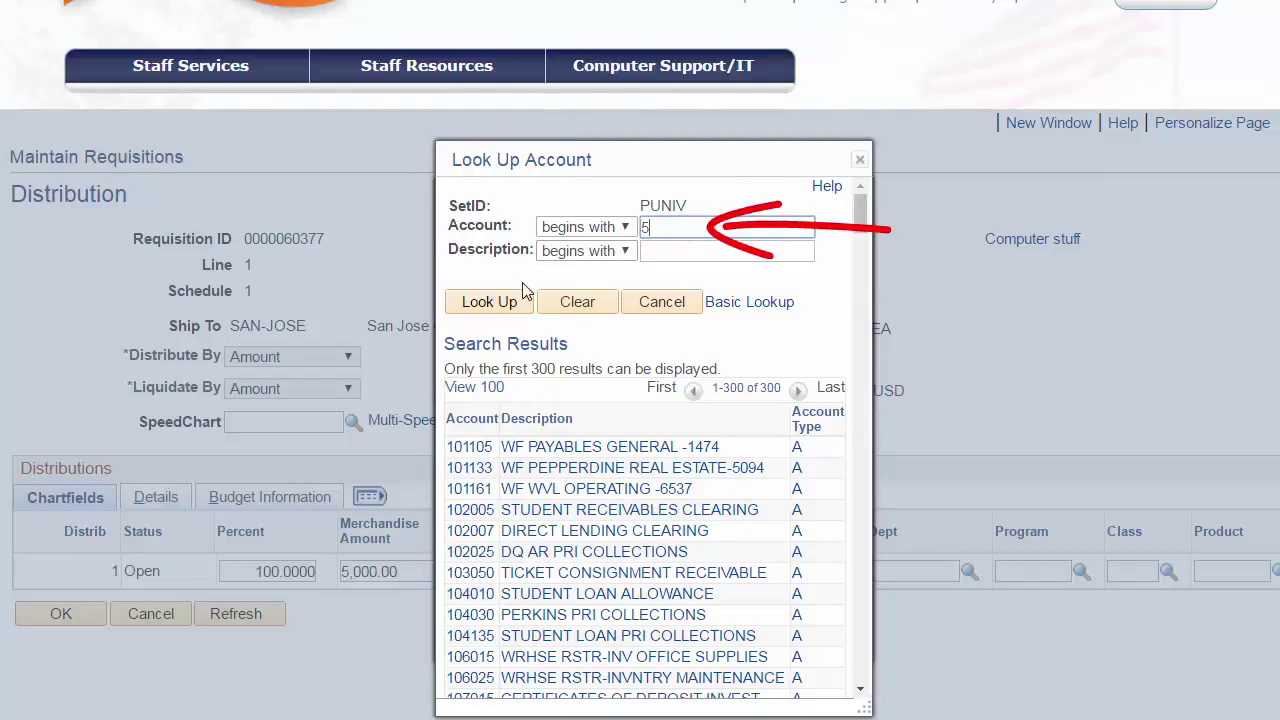
{"action": "left_click", "coordinate": [488, 302]}
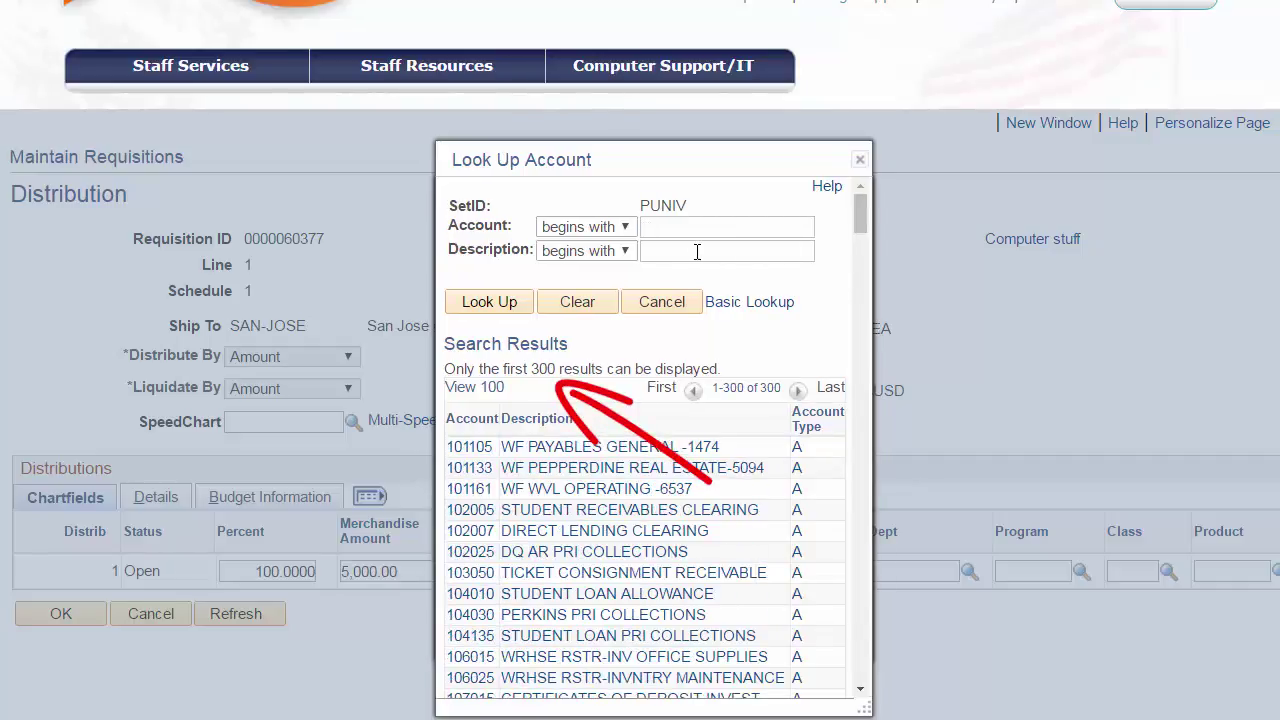
Step: Search account descriptions beginning with 'computer', which returns no matching values
{"action": "left_click", "coordinate": [696, 251]}
{"action": "type", "text": "co"}
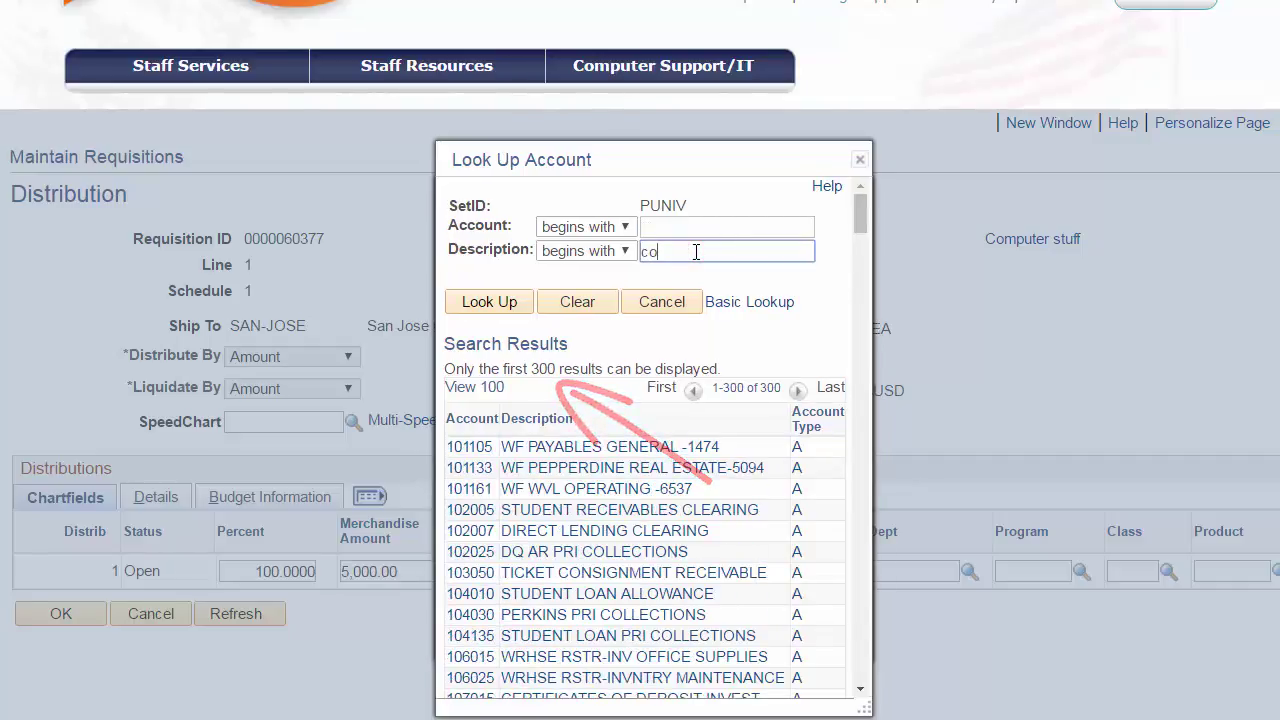
{"action": "type", "text": "mputer"}
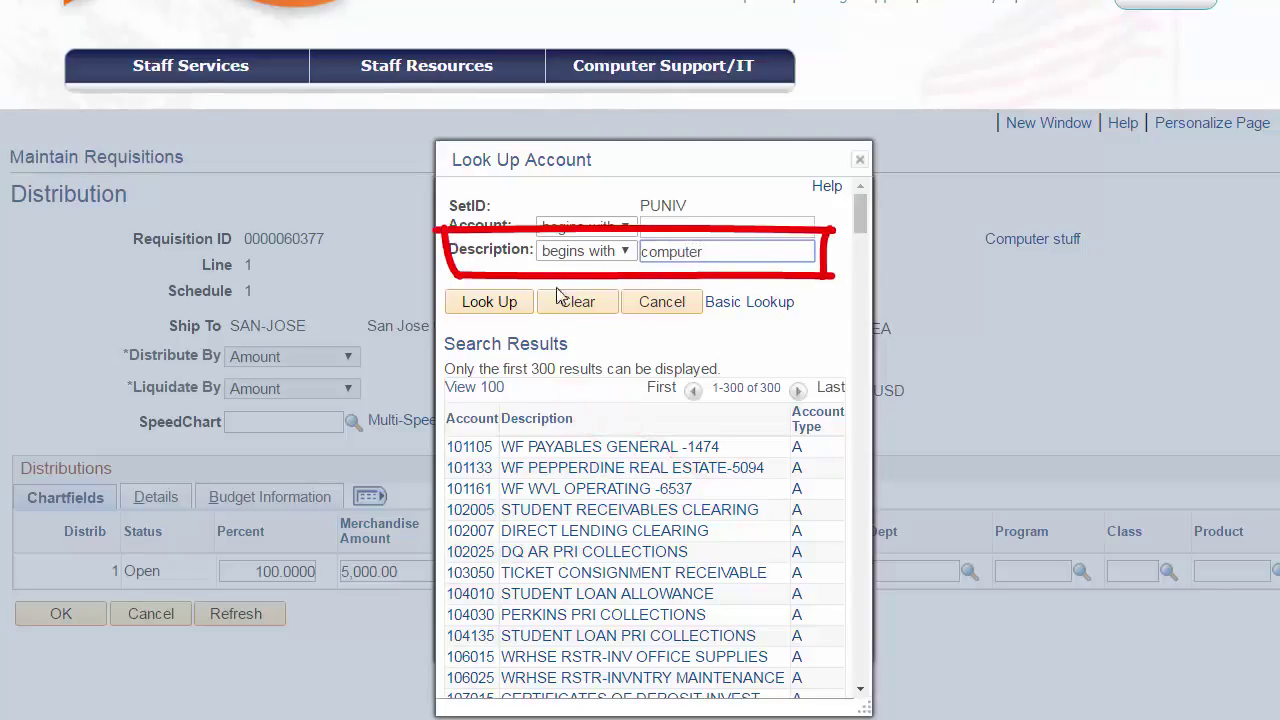
{"action": "left_click", "coordinate": [514, 304]}
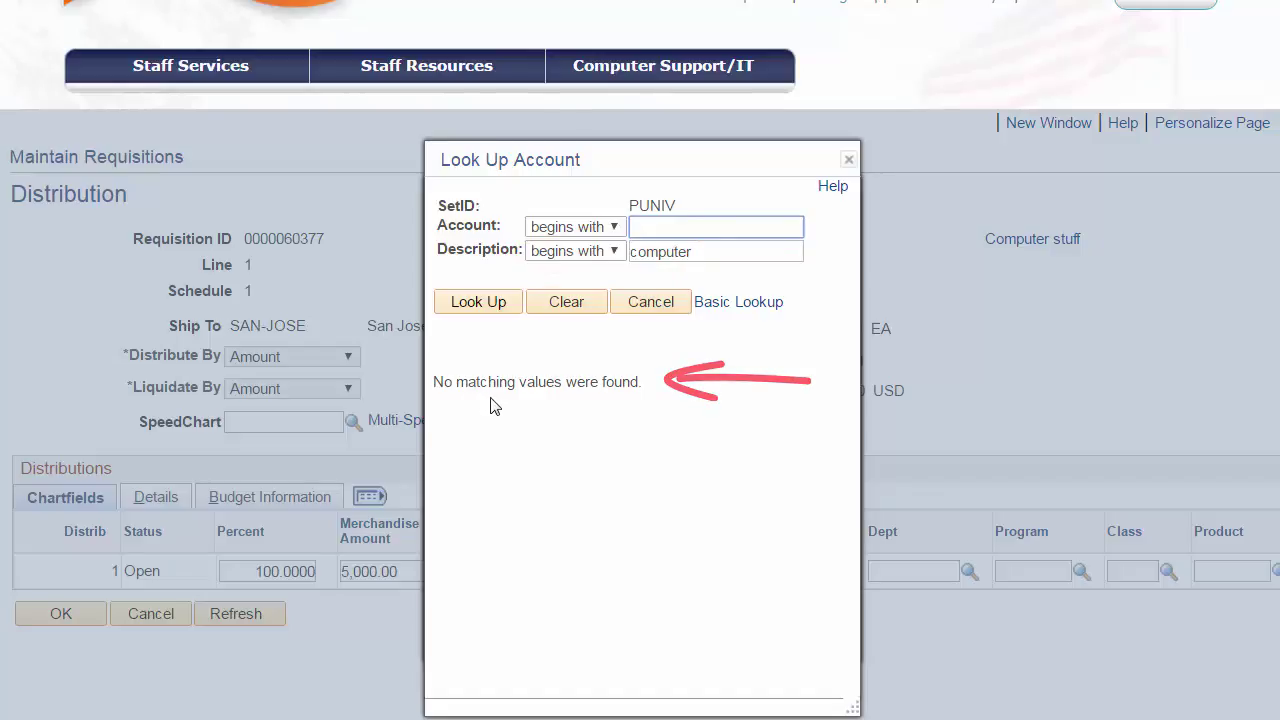
{"action": "left_click", "coordinate": [612, 252]}
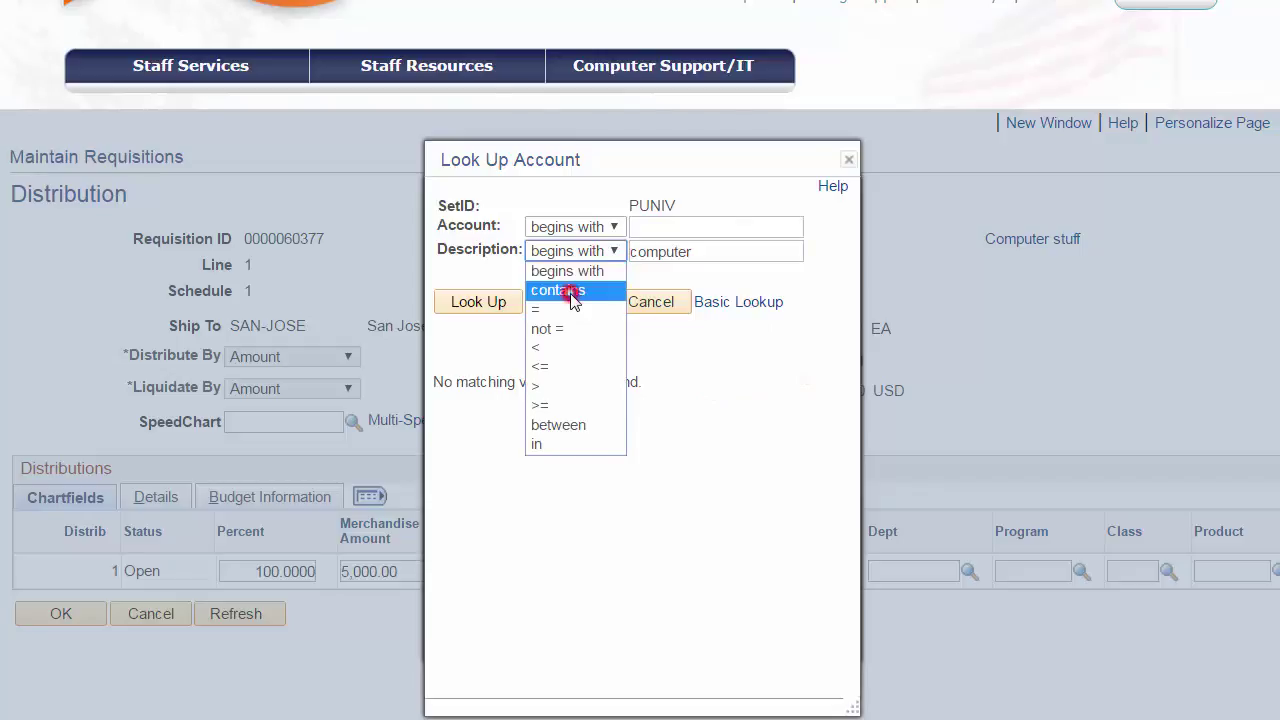
Step: Rerun the lookup with Description contains 'computer' and pick account 515060 Supplies Computer Accessories
{"action": "left_click", "coordinate": [574, 292]}
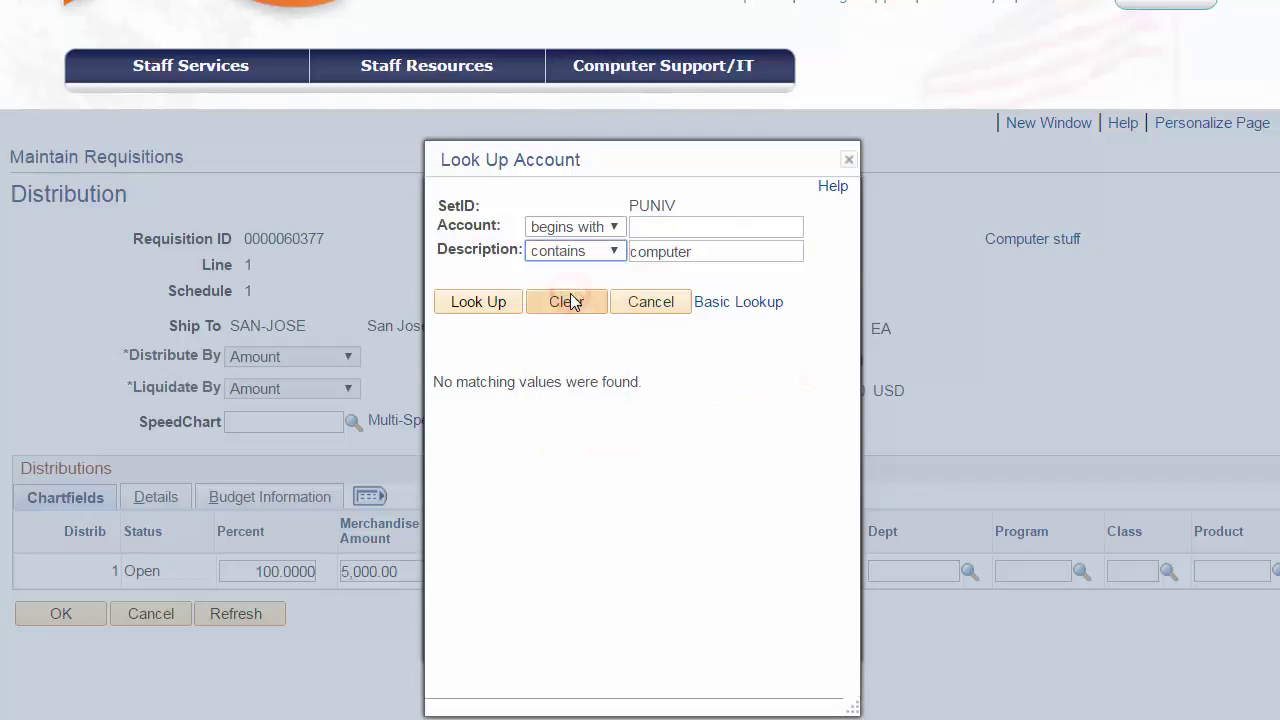
{"action": "left_click", "coordinate": [485, 304]}
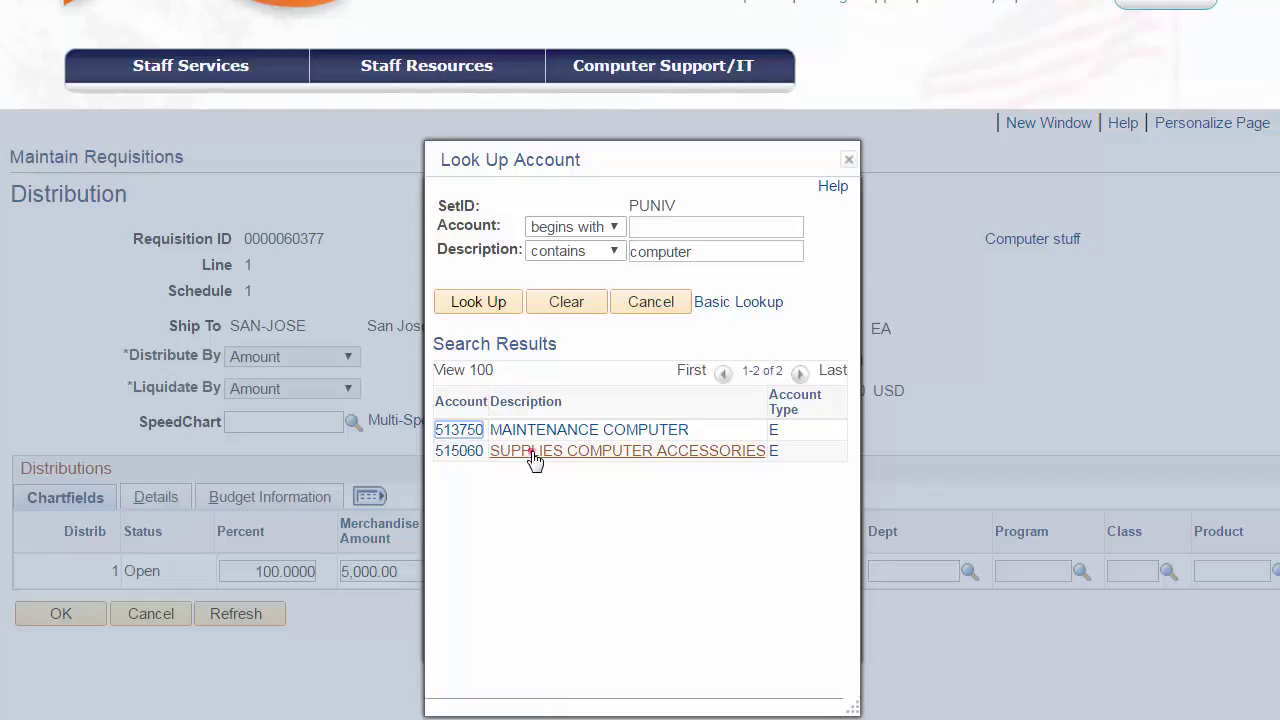
{"action": "left_click", "coordinate": [535, 452]}
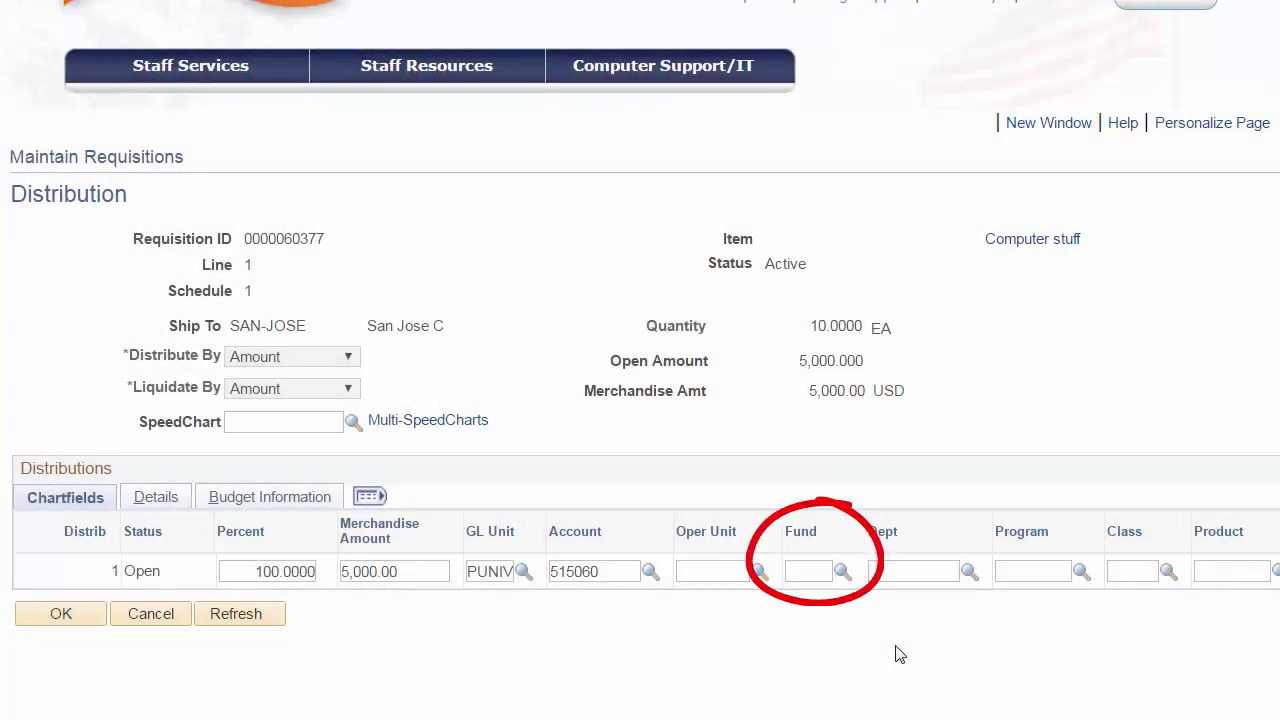
Step: Choose fund UONDA (Unrestr Oper-Nondesig Activ) from the Fund lookup list
{"action": "left_click", "coordinate": [843, 571]}
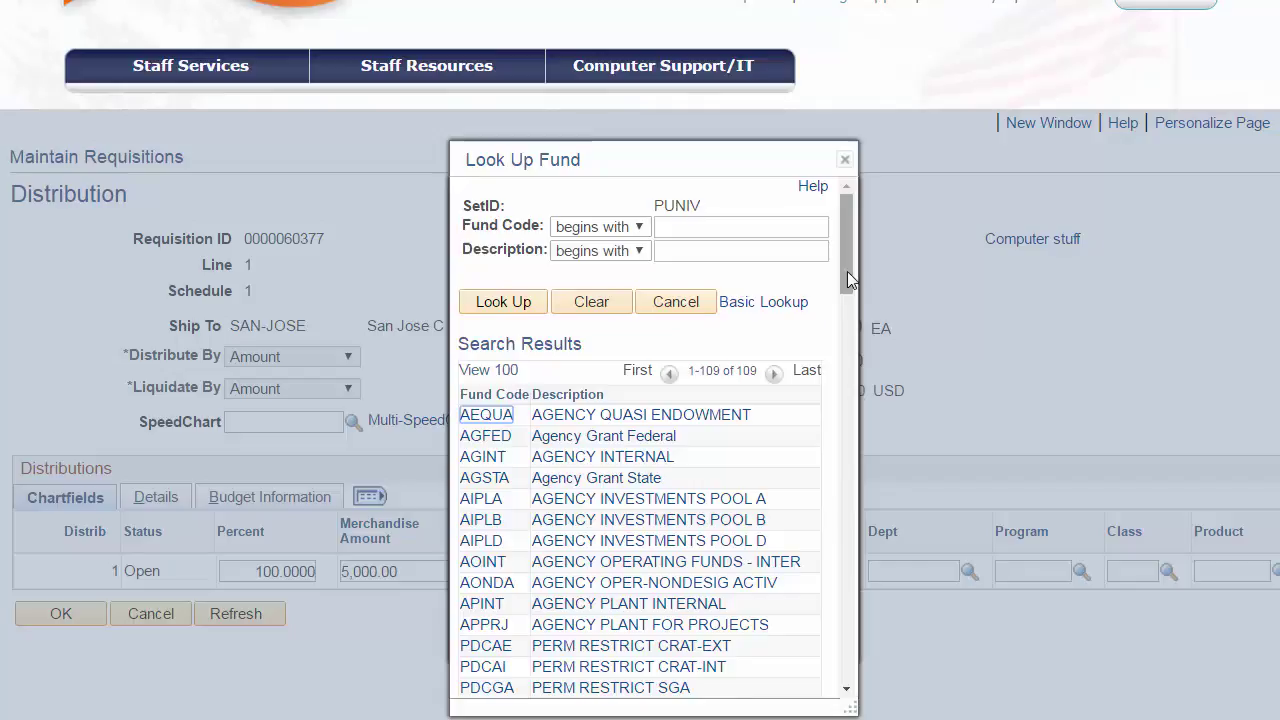
{"action": "left_click_drag", "start_coordinate": [847, 271], "coordinate": [850, 666]}
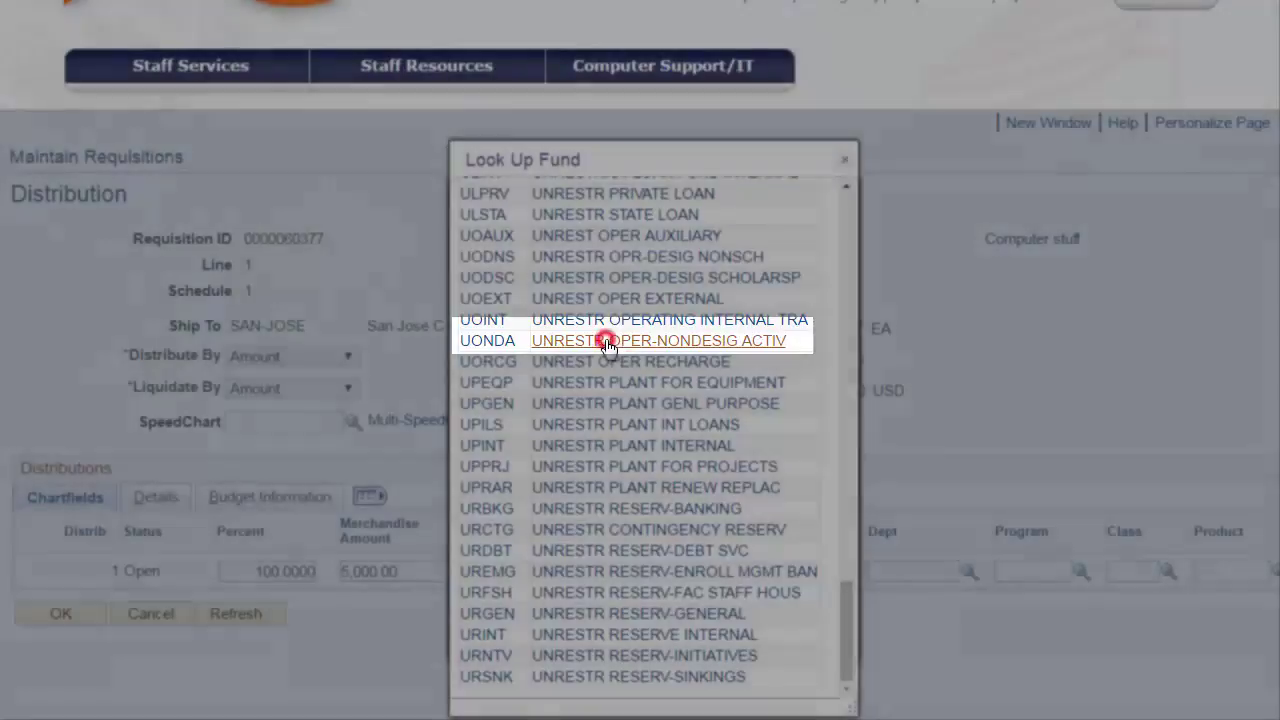
{"action": "left_click", "coordinate": [608, 344]}
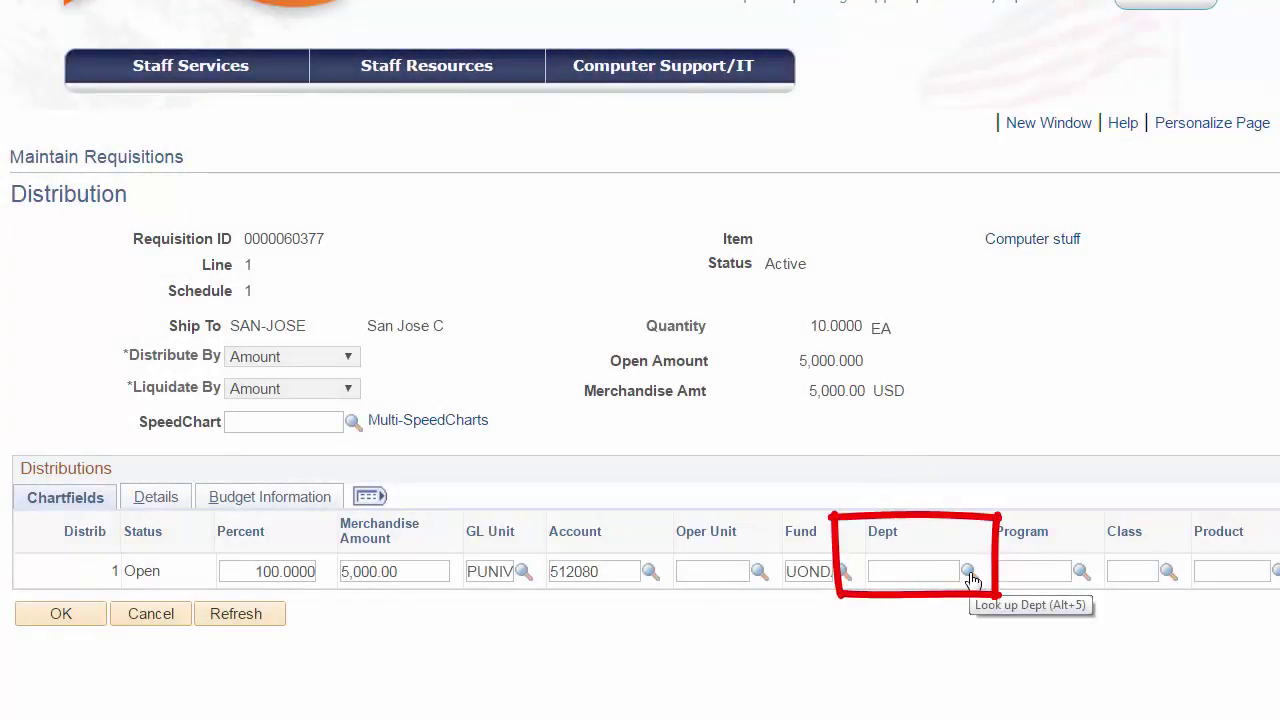
Step: Cancel the Dept lookup, leave Dept 11190 on the line, and bring up the class values list
{"action": "left_click", "coordinate": [969, 574]}
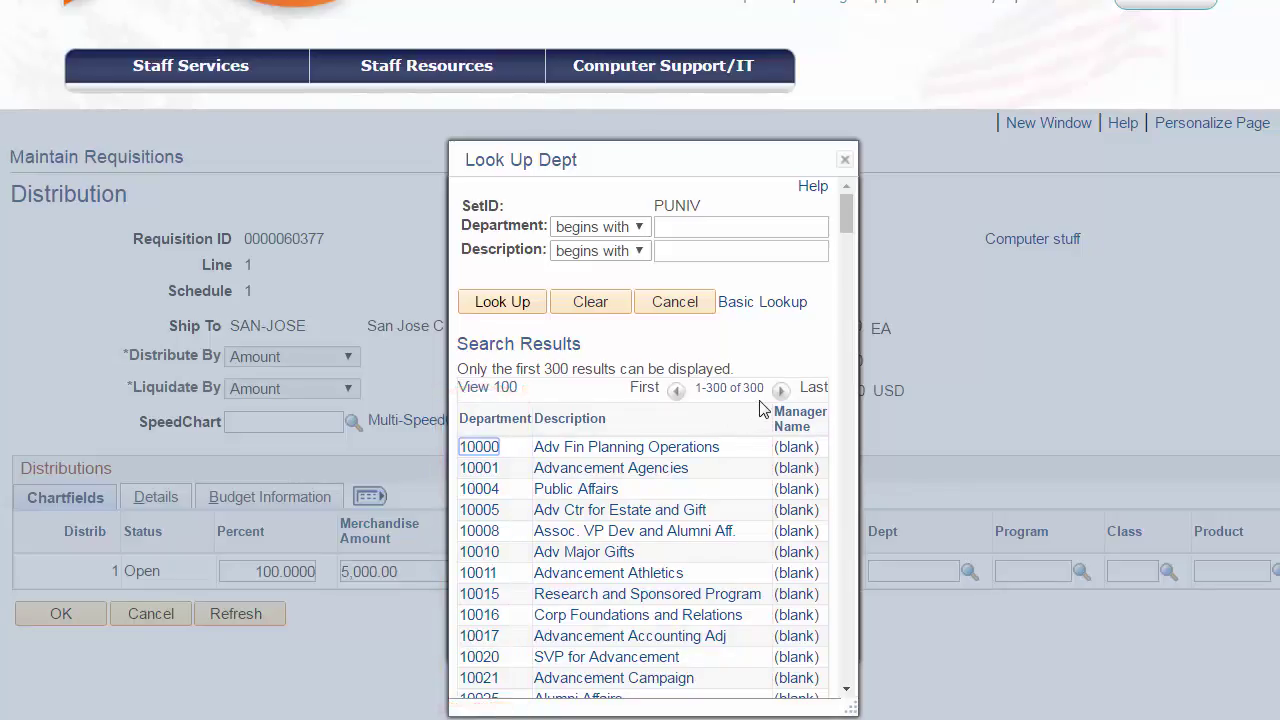
{"action": "left_click", "coordinate": [704, 314]}
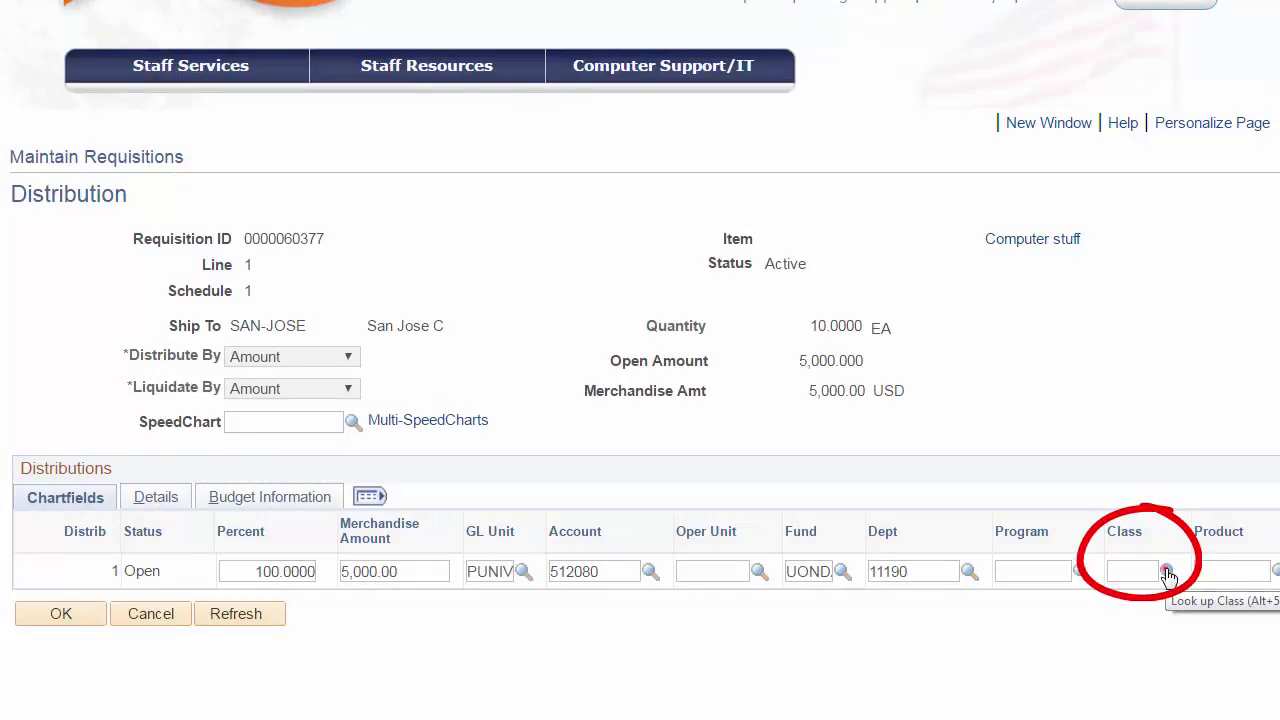
{"action": "left_click", "coordinate": [1167, 572]}
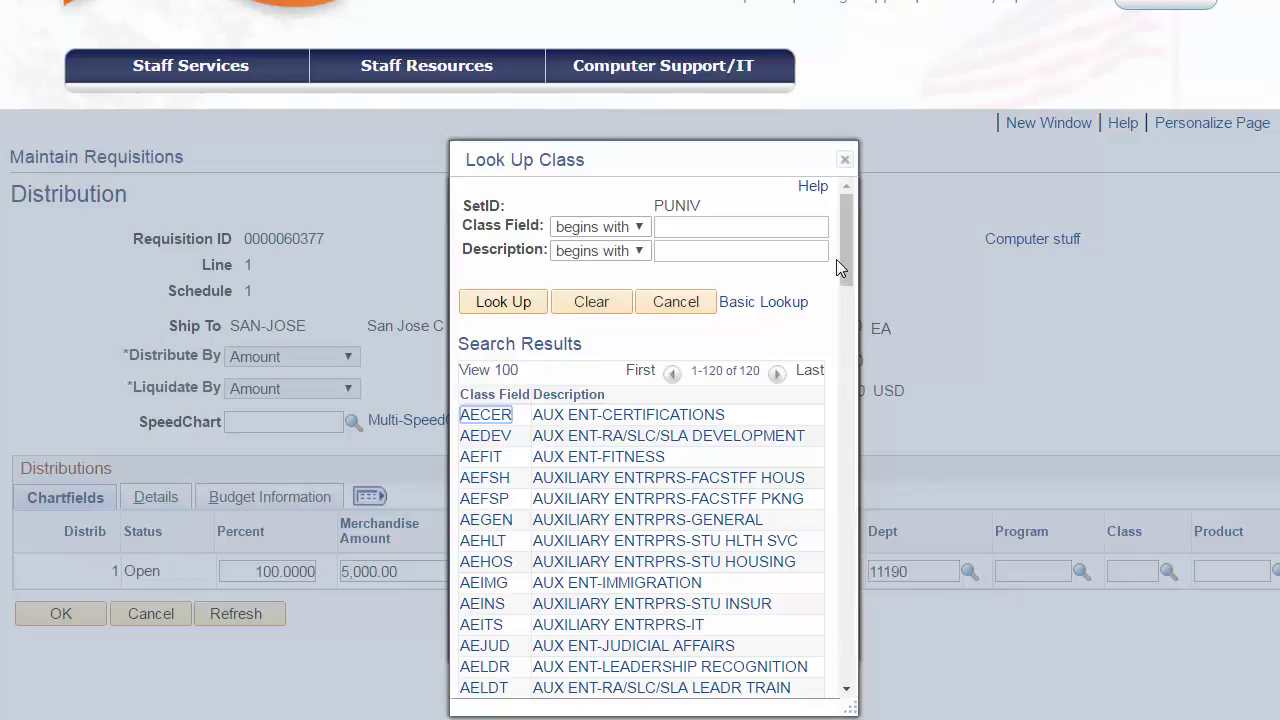
Step: Scroll the Class lookup list and choose ISGEN (Inst Suppt-General) for the line
{"action": "left_click_drag", "start_coordinate": [842, 241], "coordinate": [836, 380]}
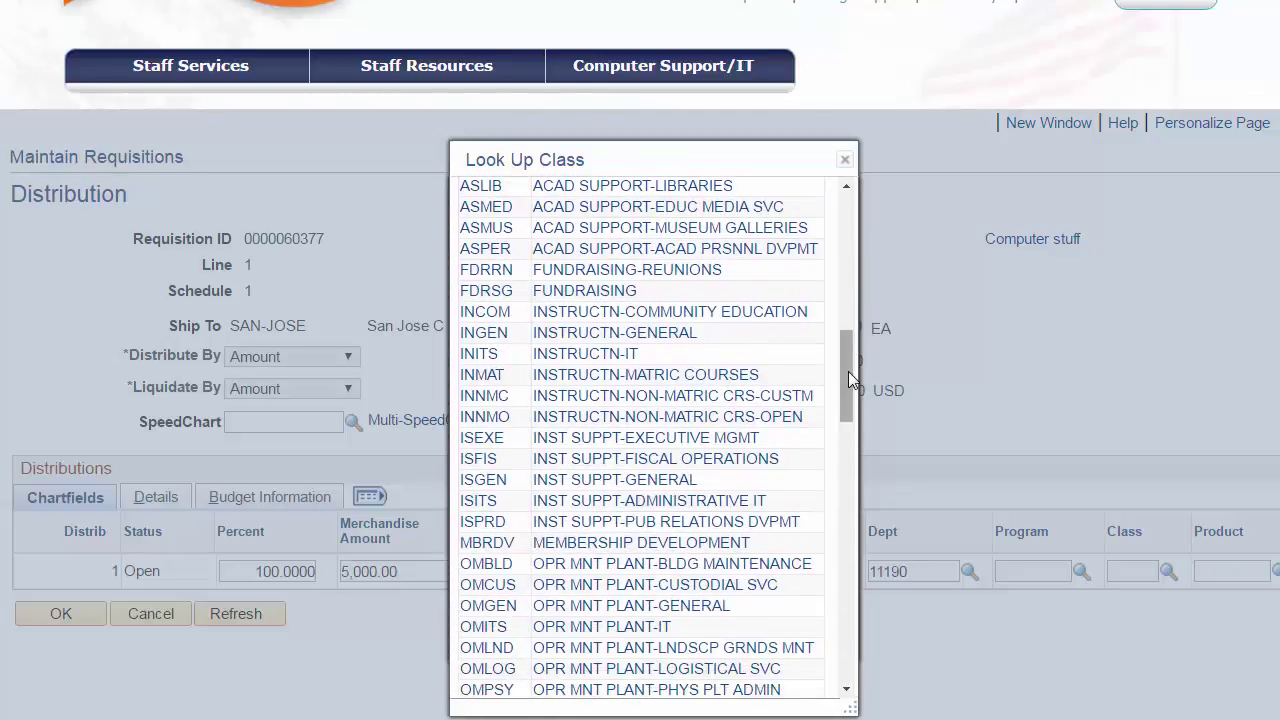
{"action": "left_click_drag", "start_coordinate": [851, 378], "coordinate": [833, 407]}
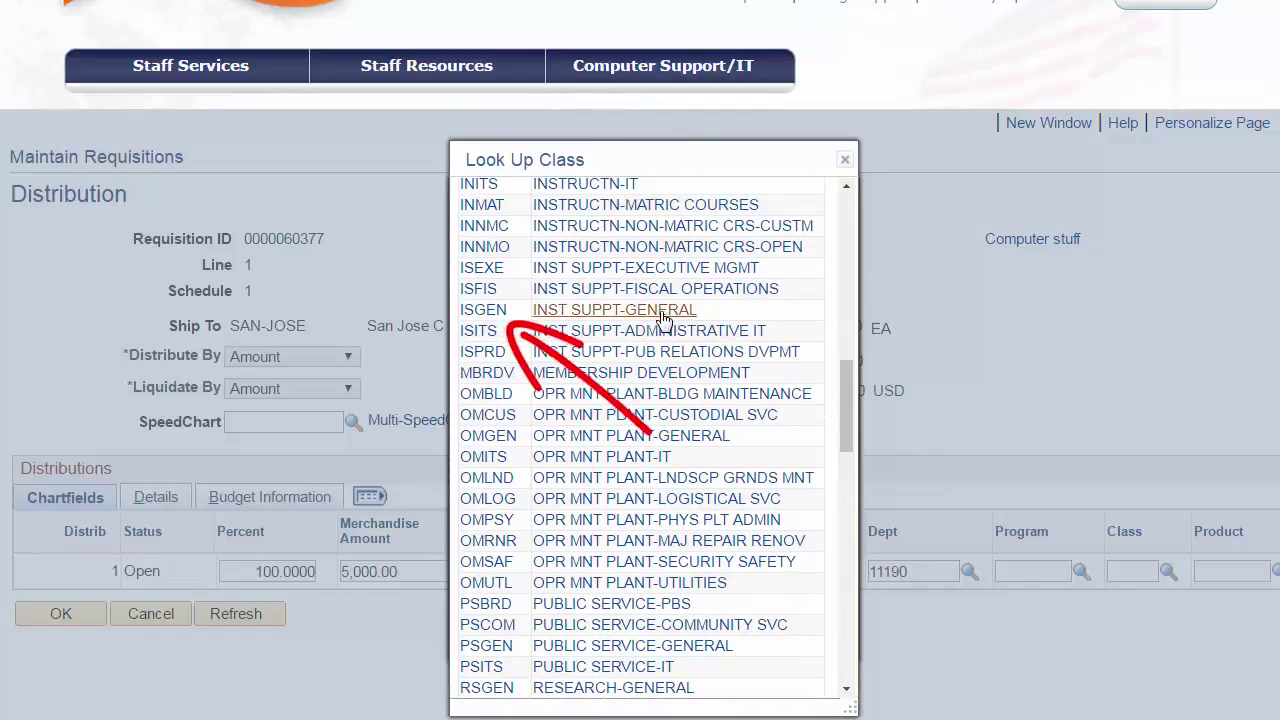
{"action": "left_click", "coordinate": [655, 310]}
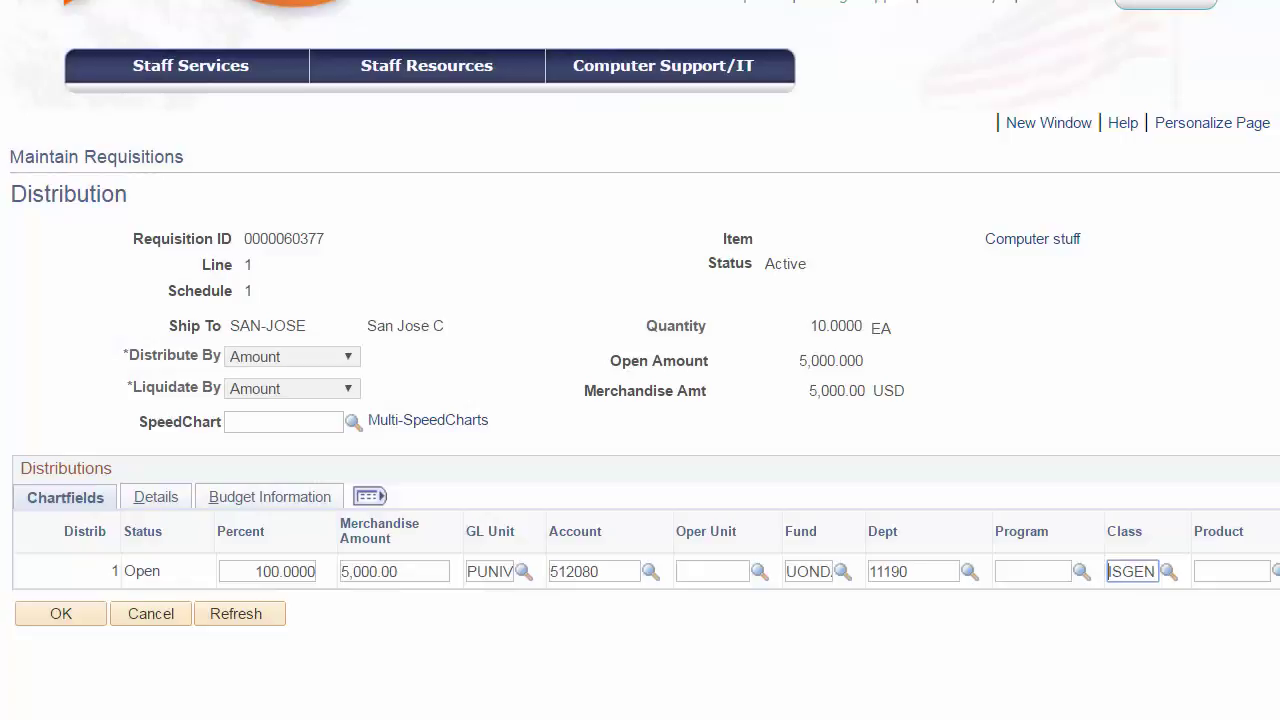
{"action": "scroll", "coordinate": [640, 400], "scroll_direction": "right", "scroll_amount": 3}
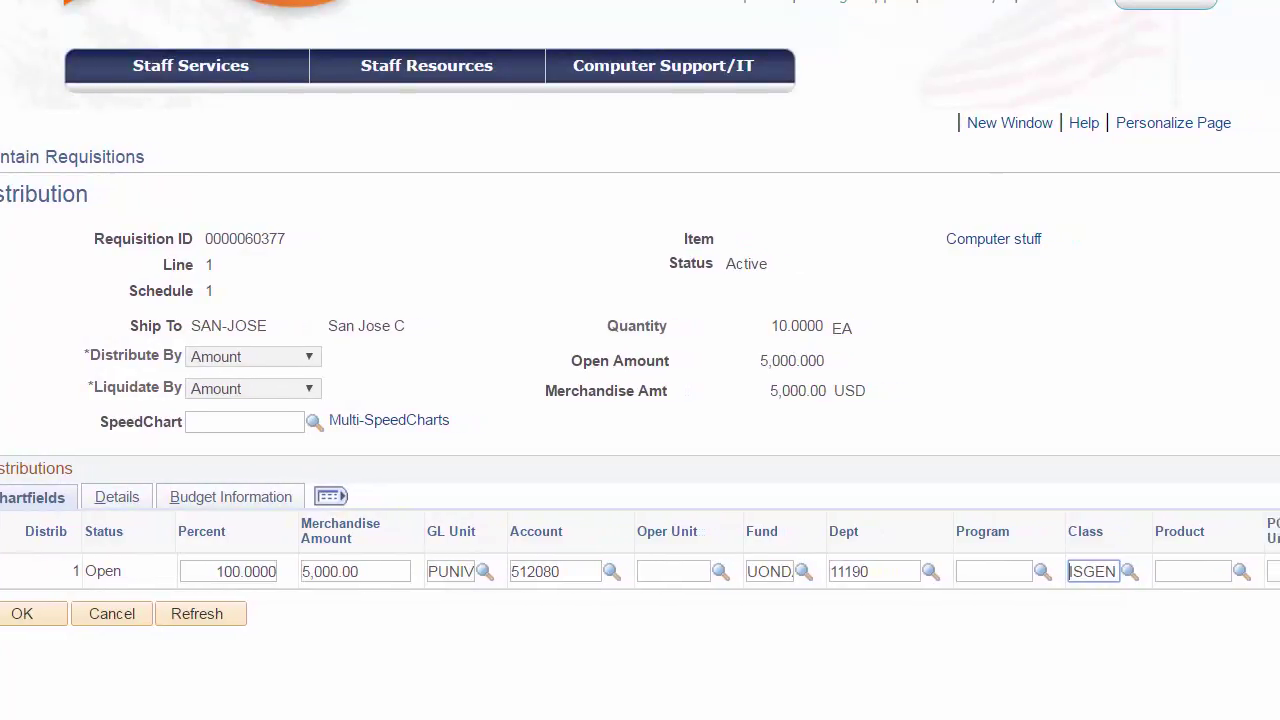
Step: Scroll the distribution grid right past Class to reveal Project, Affiliate and Bud Ref 0
{"action": "scroll", "coordinate": [640, 400], "scroll_direction": "right", "scroll_amount": 3}
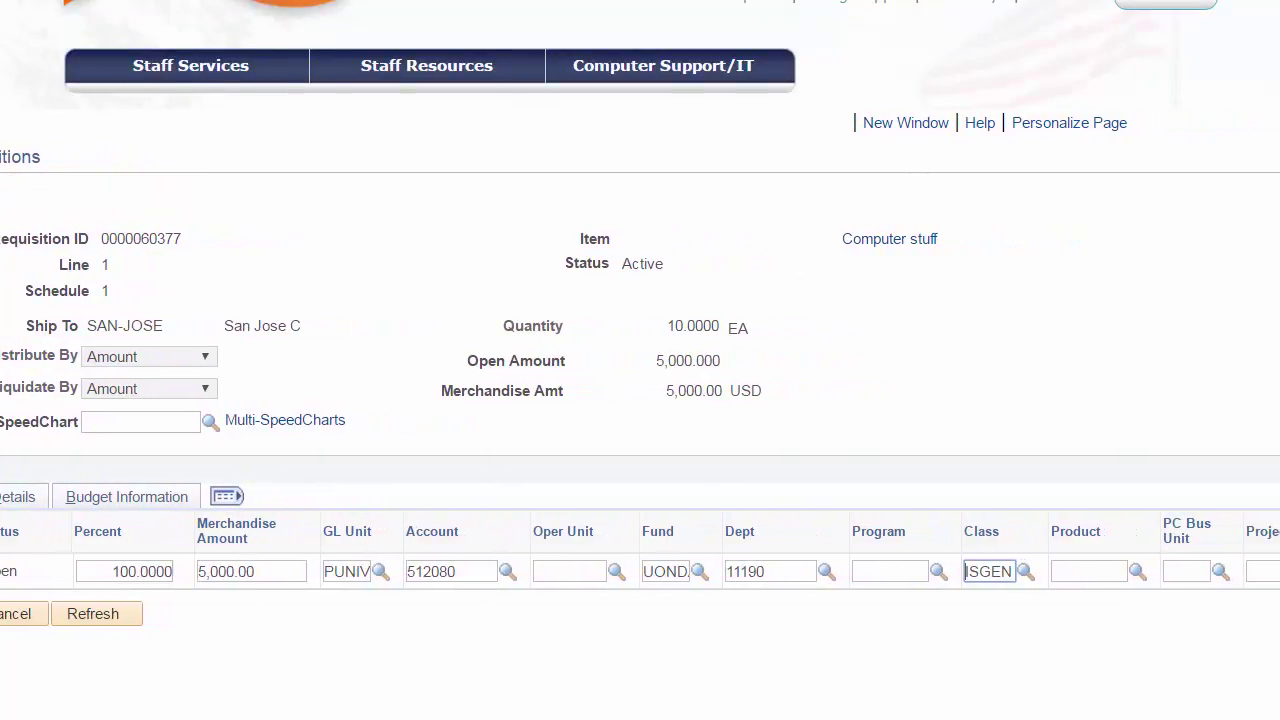
{"action": "scroll", "coordinate": [640, 400], "scroll_direction": "right", "scroll_amount": 4}
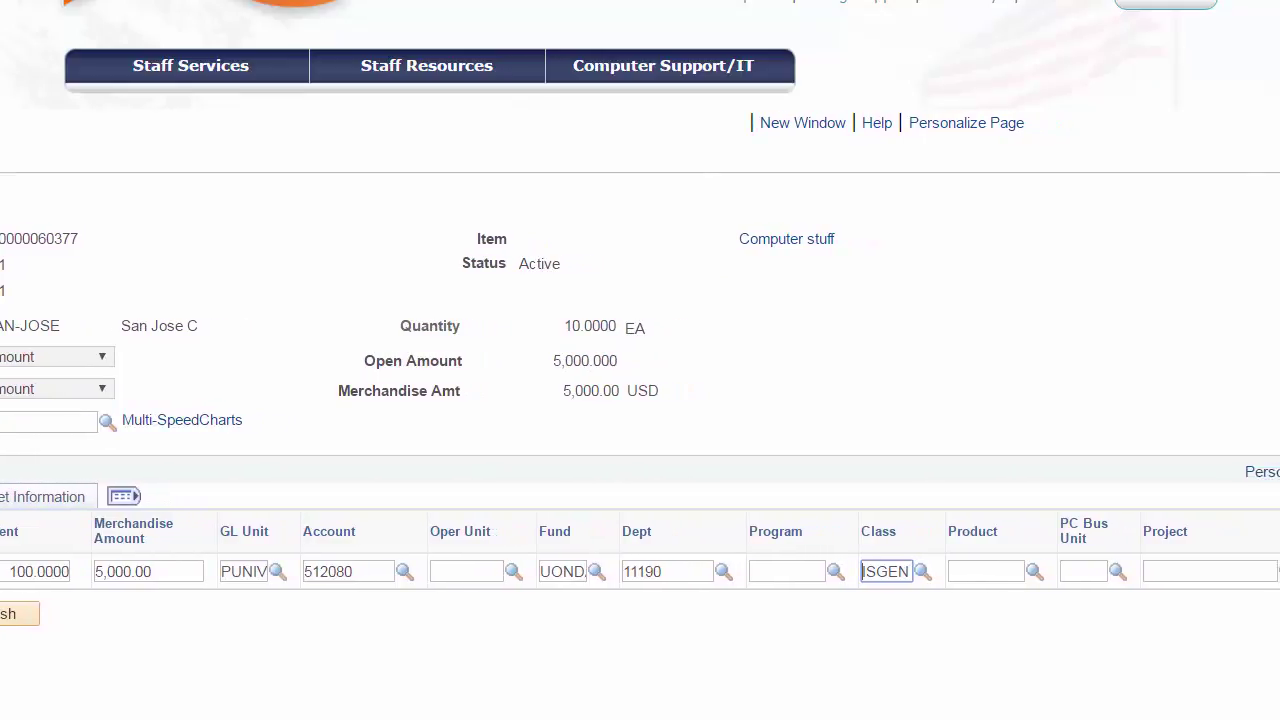
{"action": "scroll", "coordinate": [640, 400], "scroll_direction": "right", "scroll_amount": 2}
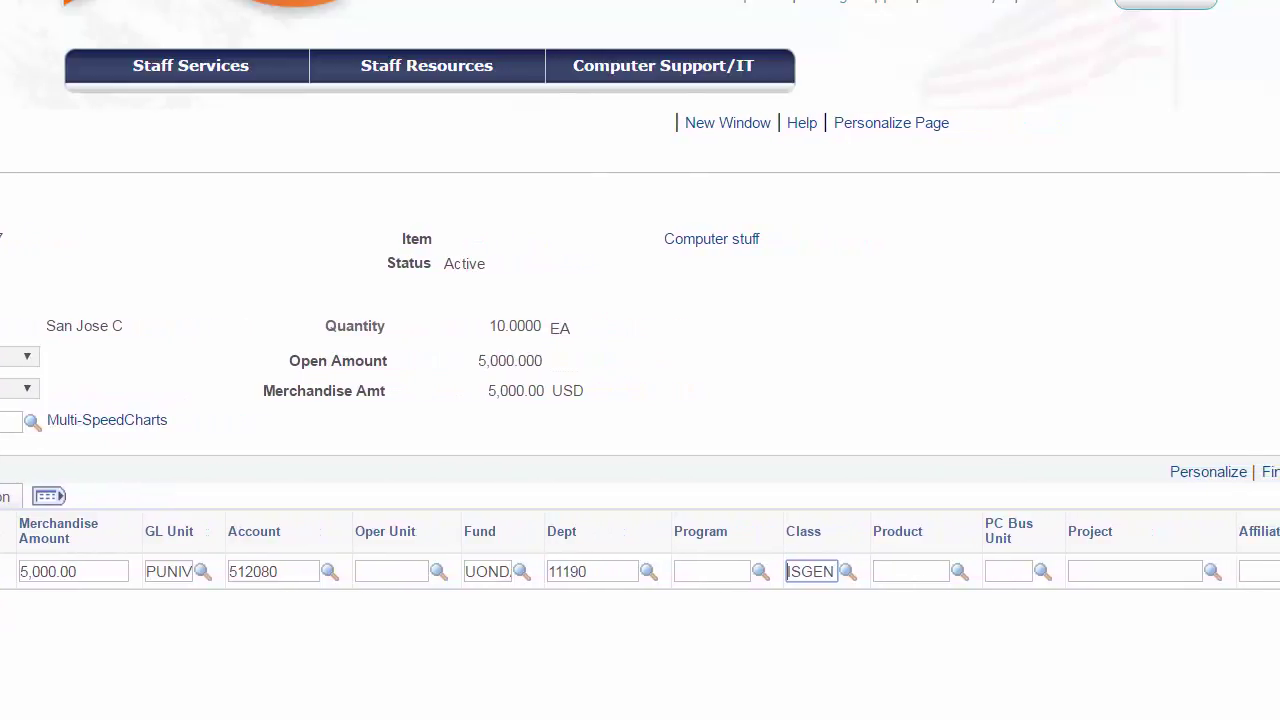
{"action": "scroll", "coordinate": [893, 615], "scroll_direction": "right", "scroll_amount": 10}
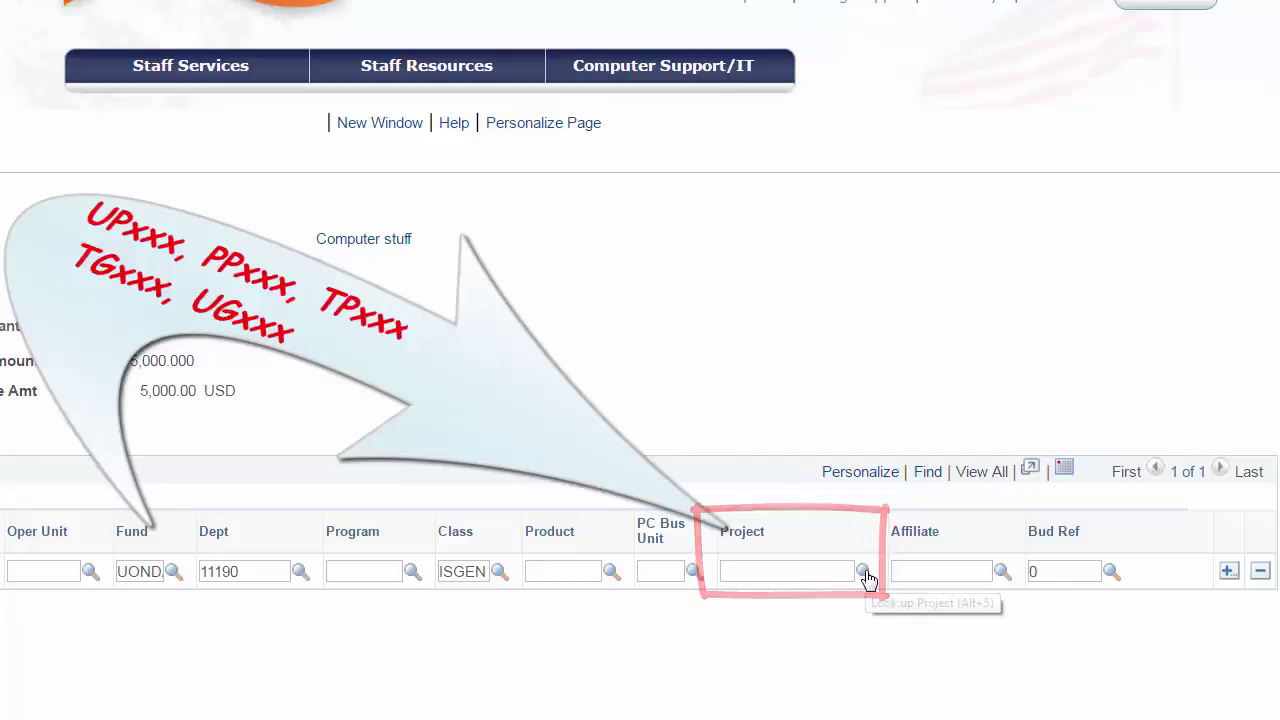
Step: Search the Project lookup for codes beginning with 30, browse the results, then close it
{"action": "left_click", "coordinate": [863, 572]}
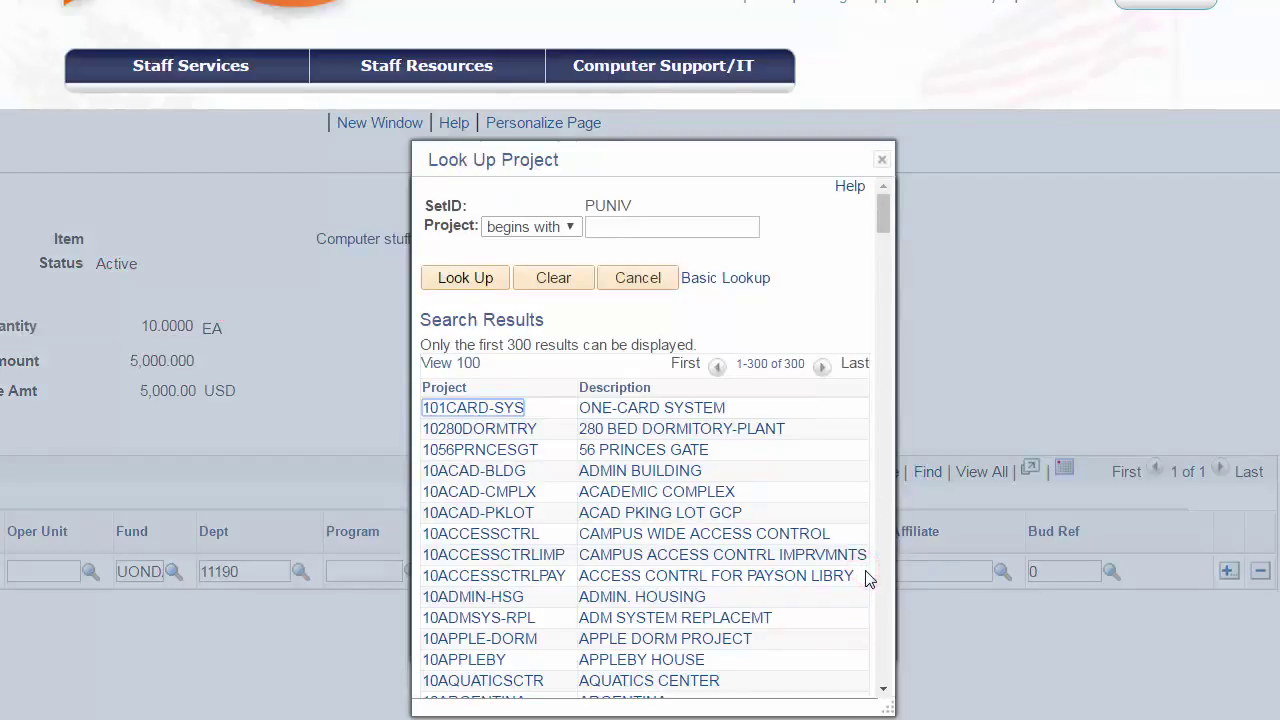
{"action": "left_click_drag", "start_coordinate": [884, 213], "coordinate": [886, 166]}
{"action": "left_click", "coordinate": [630, 227]}
{"action": "type", "text": "30"}
{"action": "key", "text": "Return"}
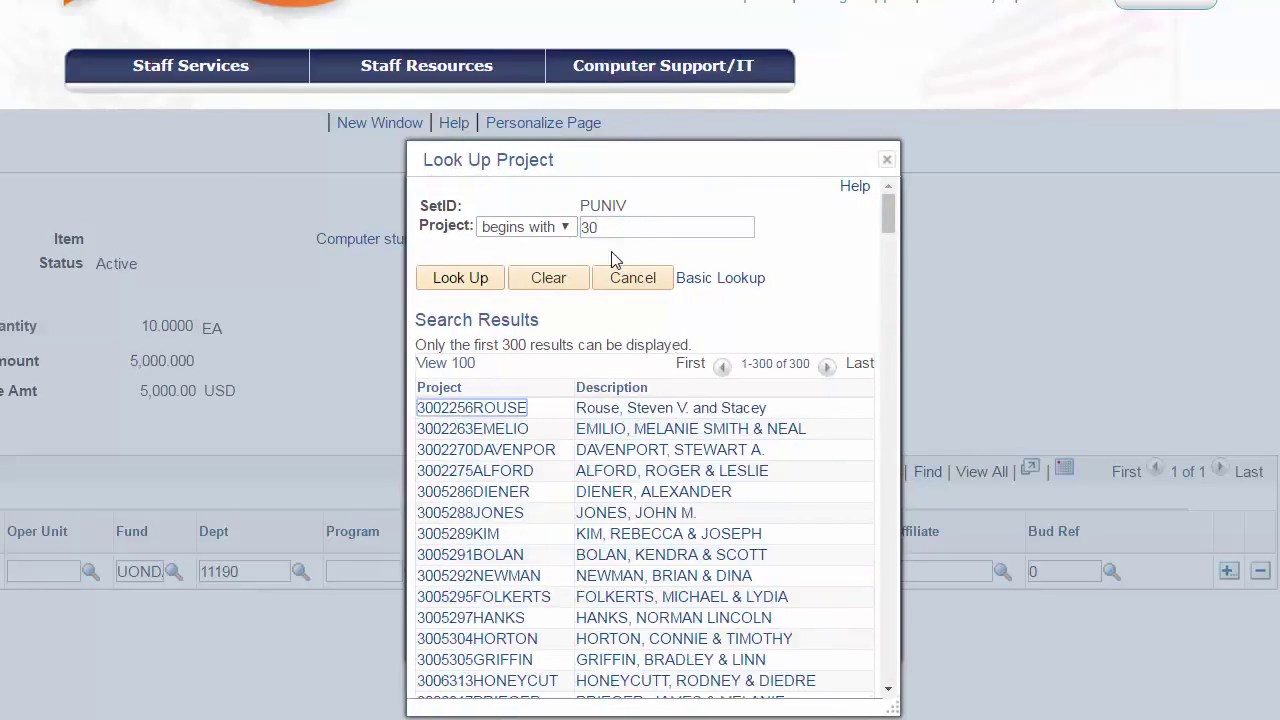
{"action": "left_click_drag", "start_coordinate": [895, 215], "coordinate": [916, 678]}
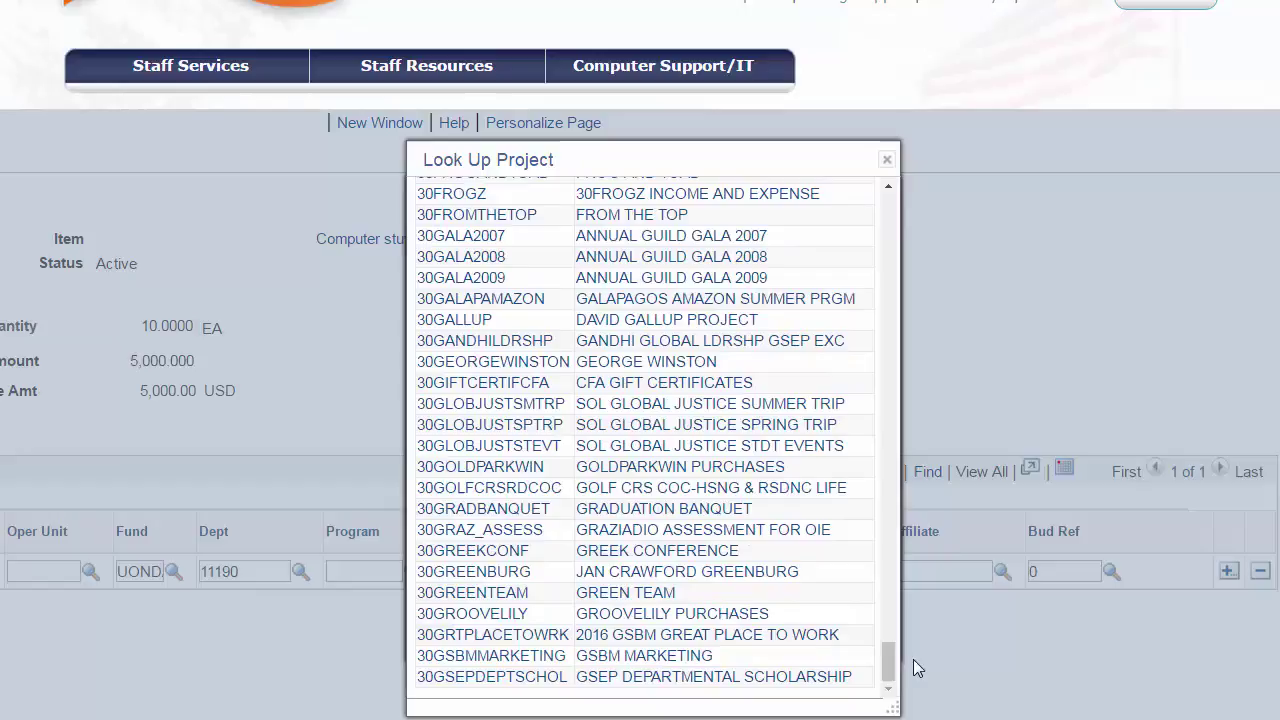
{"action": "left_click", "coordinate": [887, 159]}
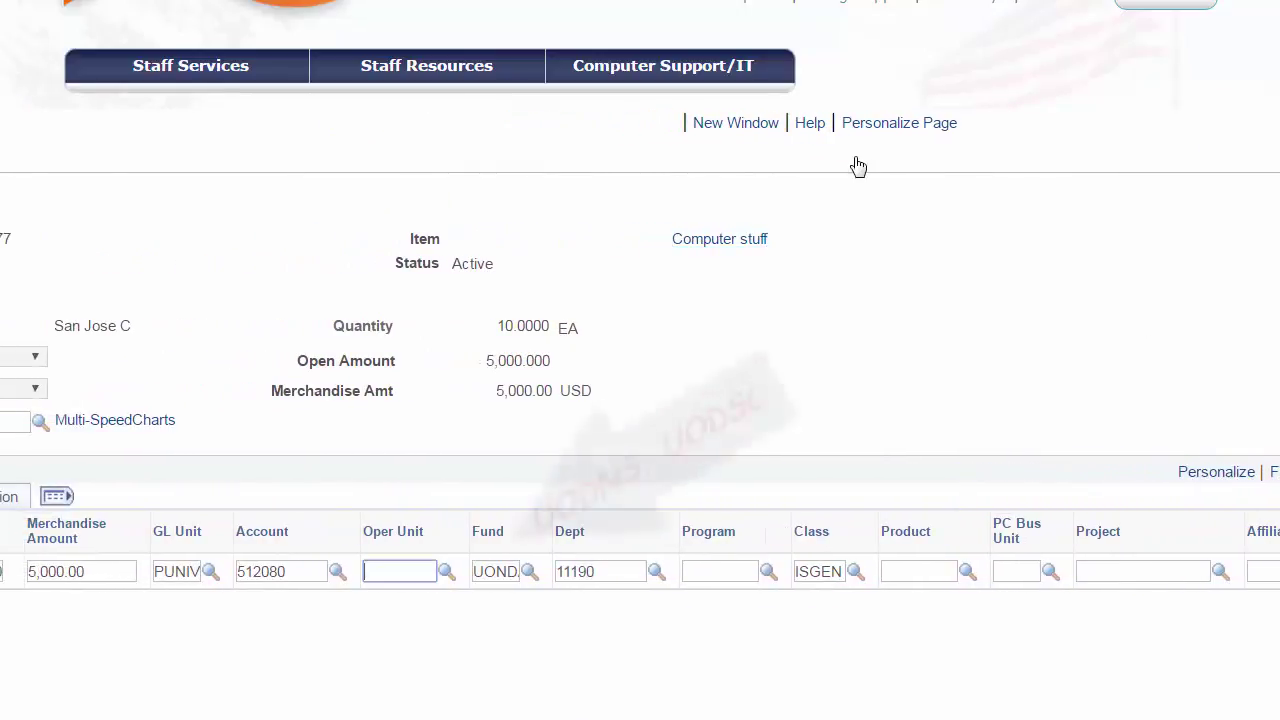
Step: Browse the available operating unit codes in the Oper Unit lookup
{"action": "left_click", "coordinate": [445, 573]}
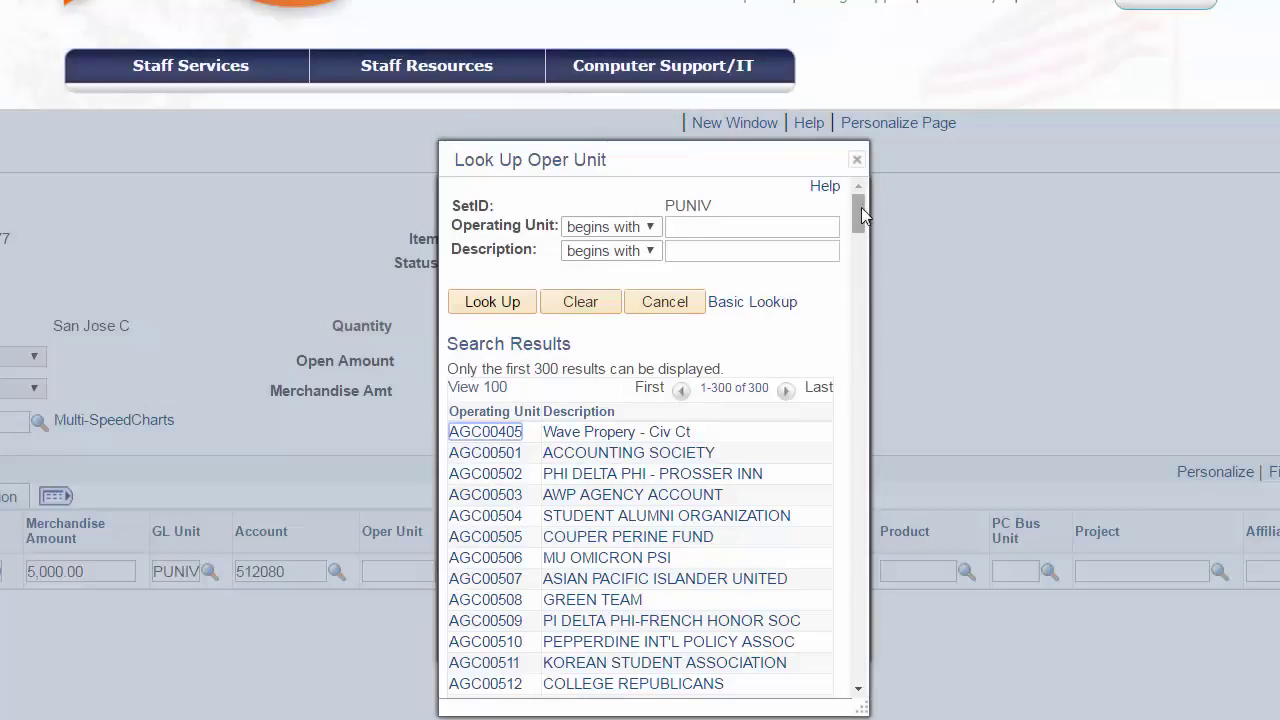
{"action": "left_click_drag", "start_coordinate": [861, 207], "coordinate": [857, 414]}
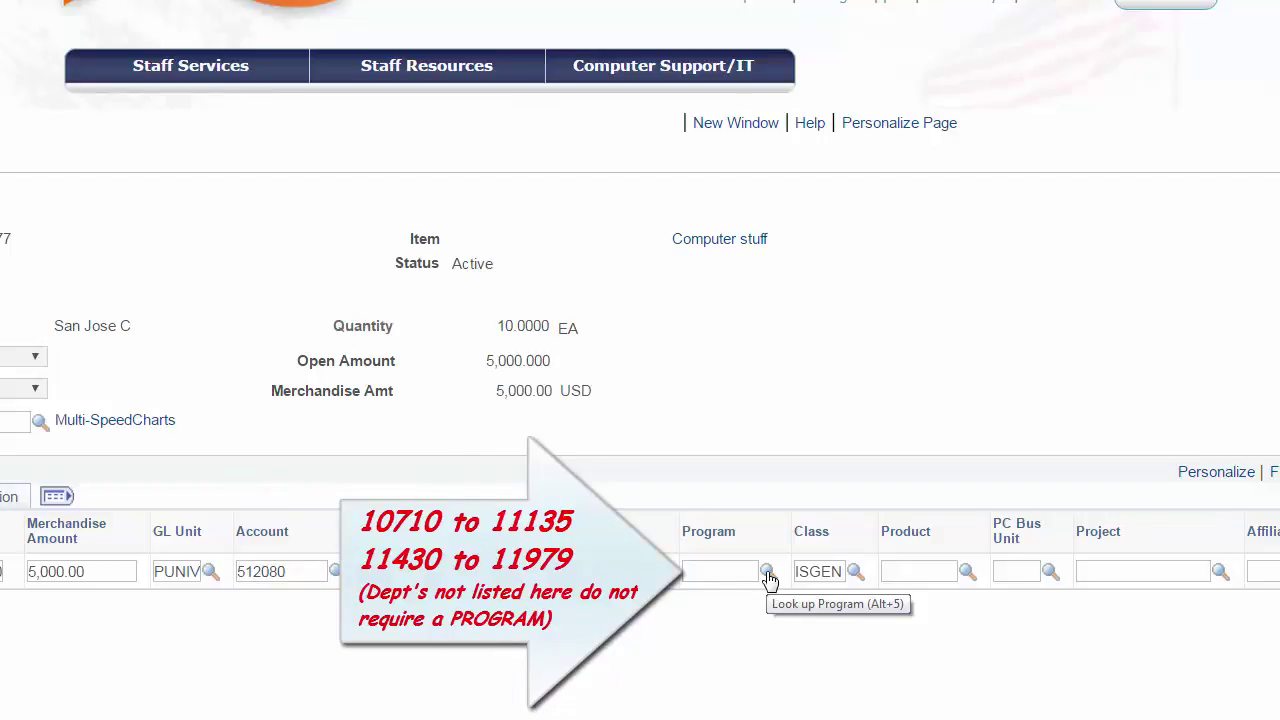
{"action": "left_click", "coordinate": [767, 574]}
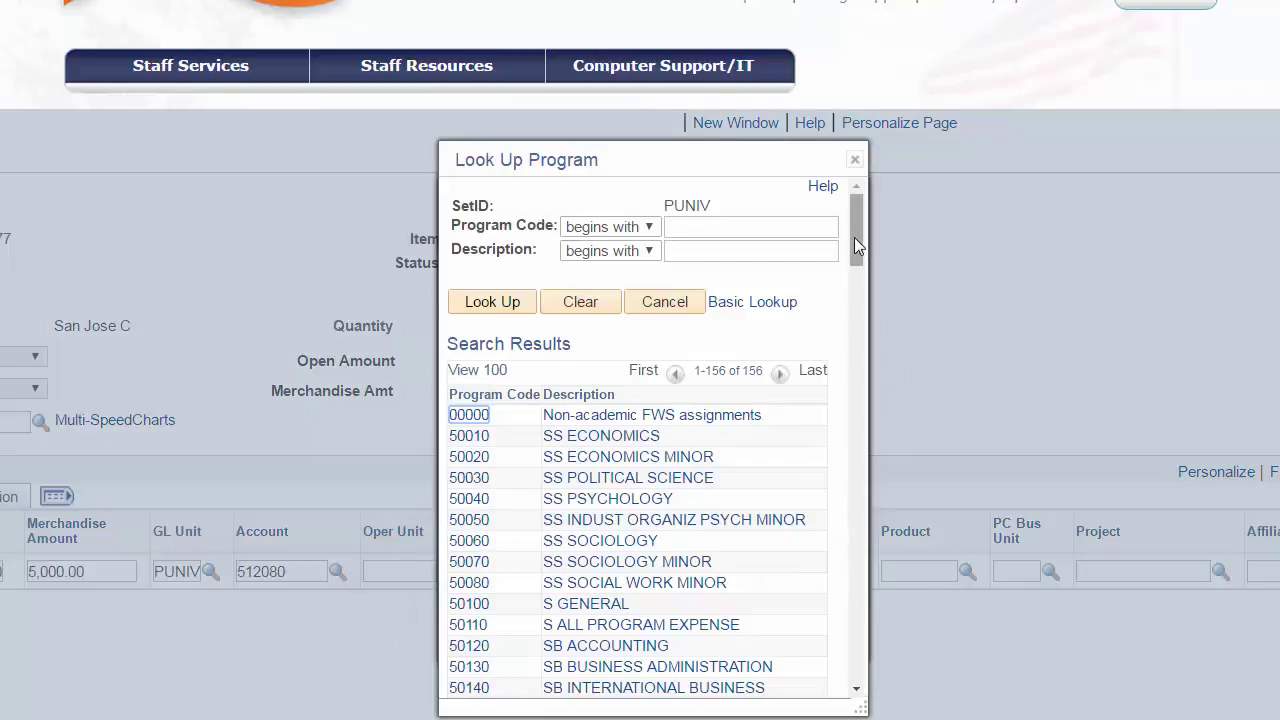
{"action": "left_click_drag", "start_coordinate": [854, 237], "coordinate": [860, 690]}
{"action": "left_click", "coordinate": [855, 160]}
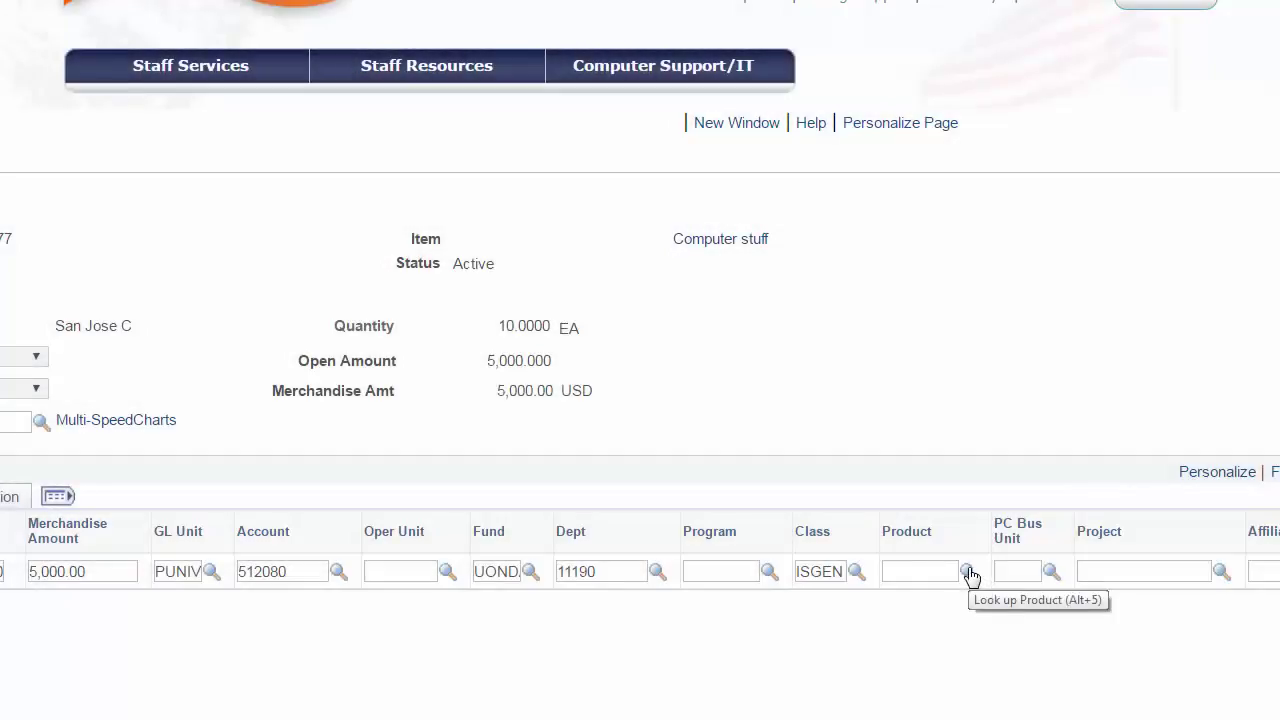
{"action": "left_click", "coordinate": [968, 571]}
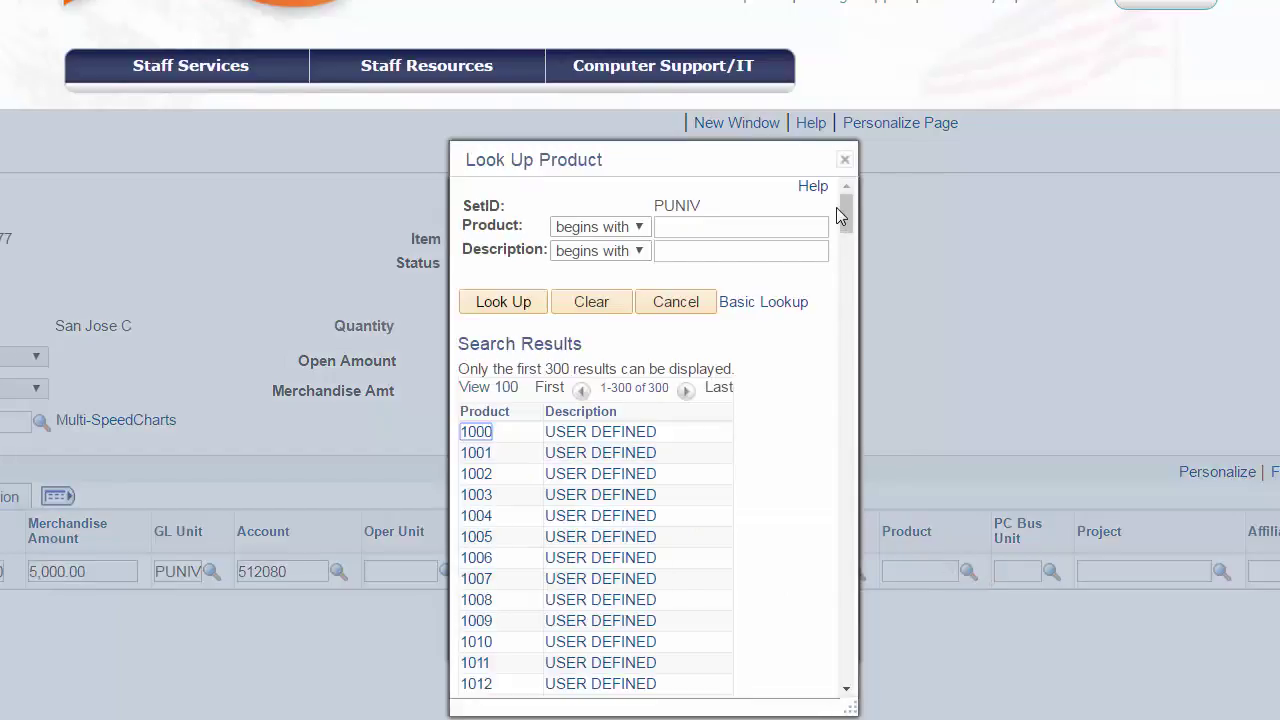
{"action": "mouse_move", "coordinate": [844, 205]}
{"action": "left_mouse_down"}
{"action": "mouse_move", "coordinate": [835, 500]}
{"action": "mouse_move", "coordinate": [845, 205]}
{"action": "left_mouse_up"}
{"action": "left_click", "coordinate": [701, 225]}
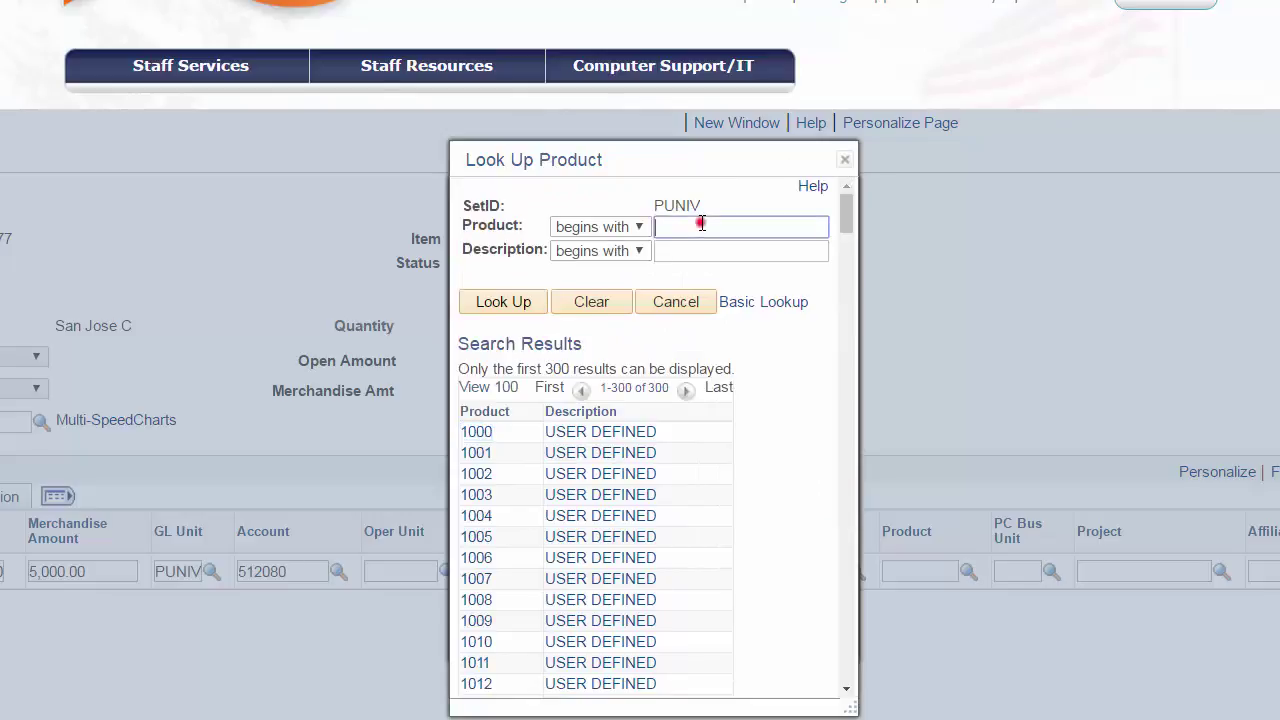
{"action": "type", "text": "99"}
{"action": "key", "text": "Return"}
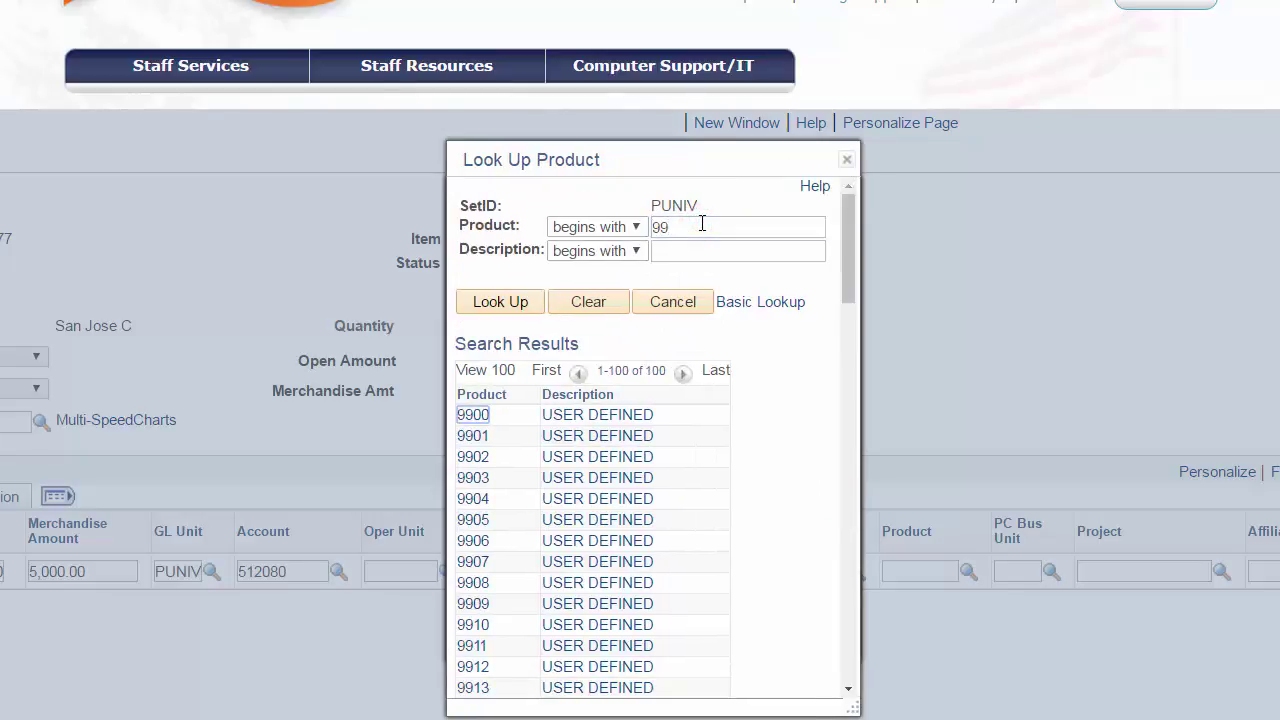
{"action": "left_click_drag", "start_coordinate": [846, 262], "coordinate": [829, 680]}
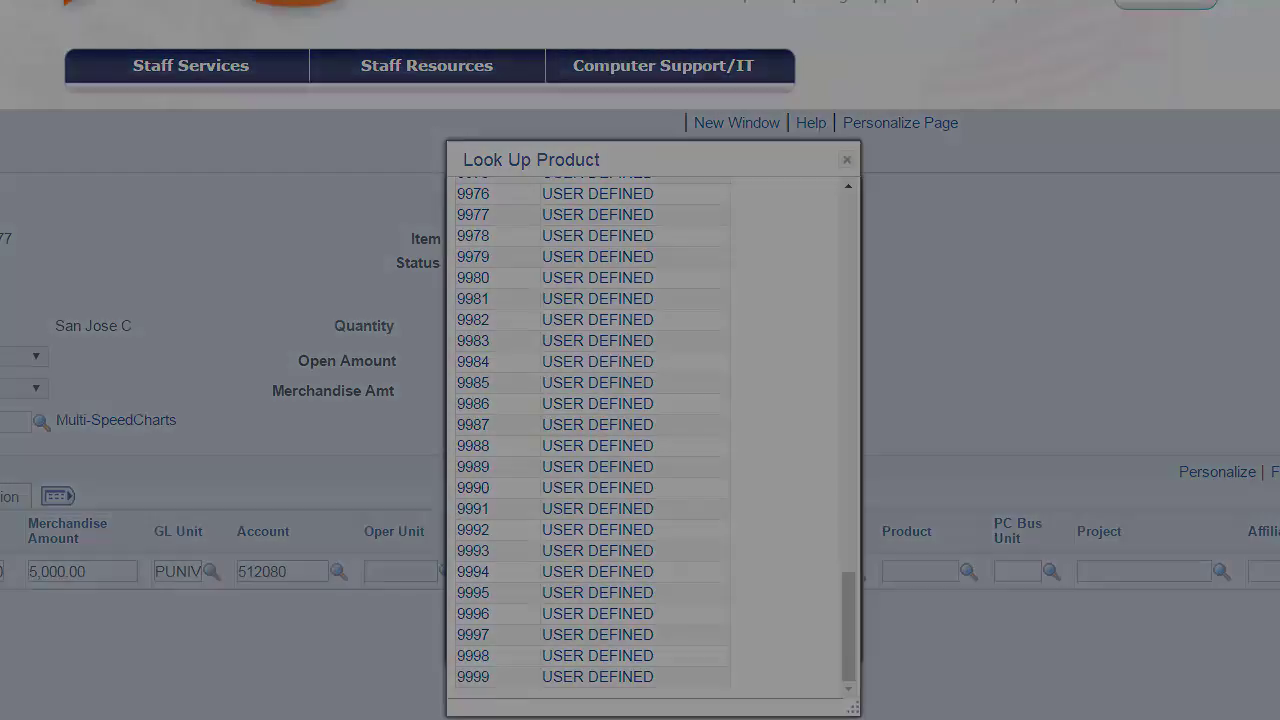